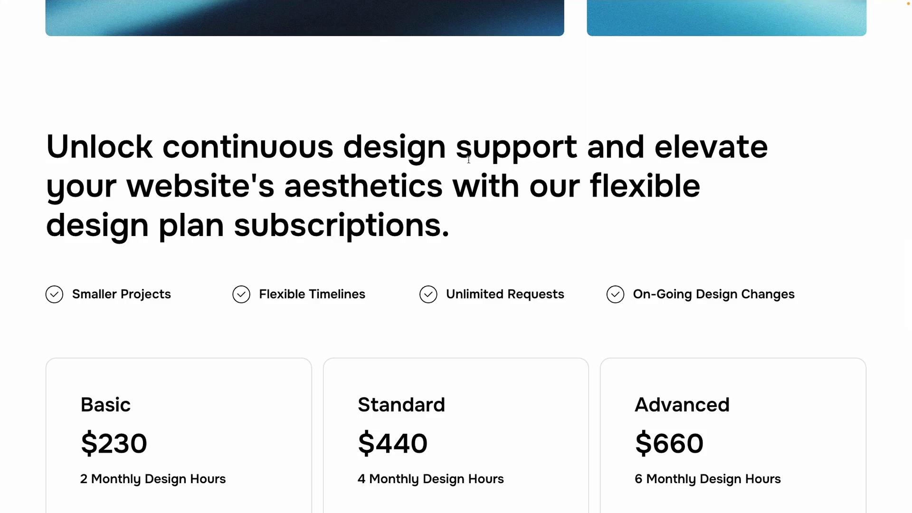
# Open the Basic plan's checkout and highlight its $230.00 order summary.
pyautogui.scroll(-5, 469, 159)
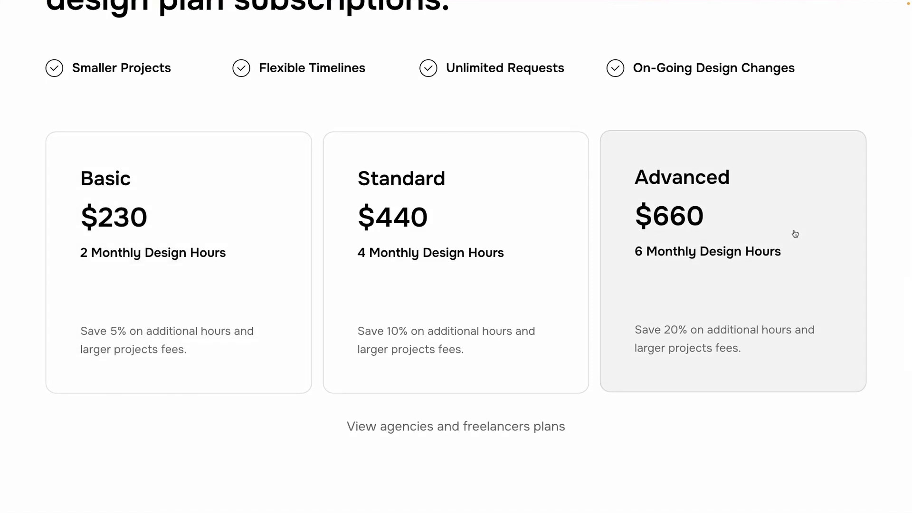
pyautogui.scroll(2, 385, 254)
pyautogui.scroll(-2, 384, 254)
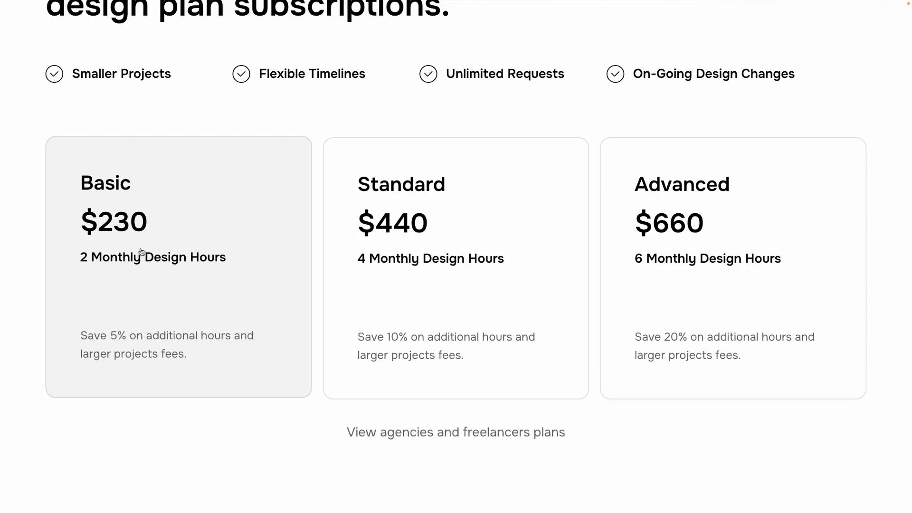
pyautogui.click(249, 252)
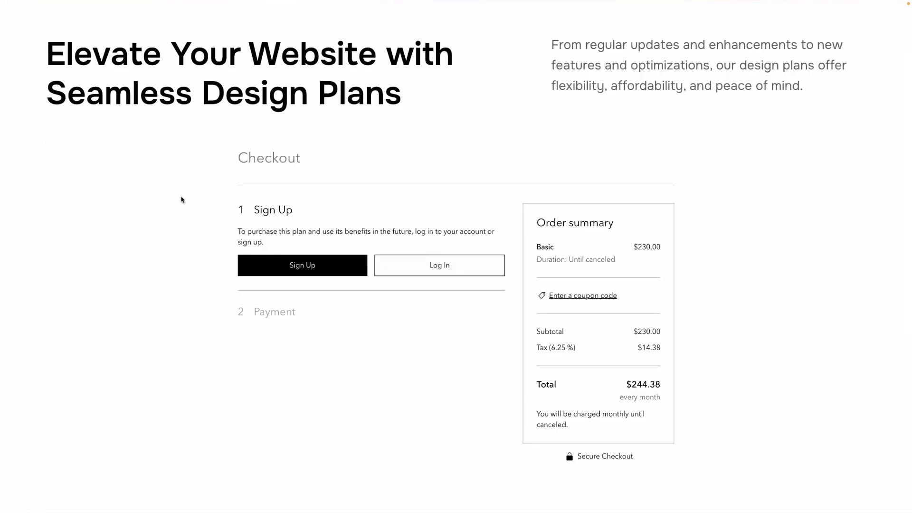
pyautogui.scroll(-1, 181, 200)
pyautogui.moveTo(538, 191); pyautogui.dragTo(663, 193)
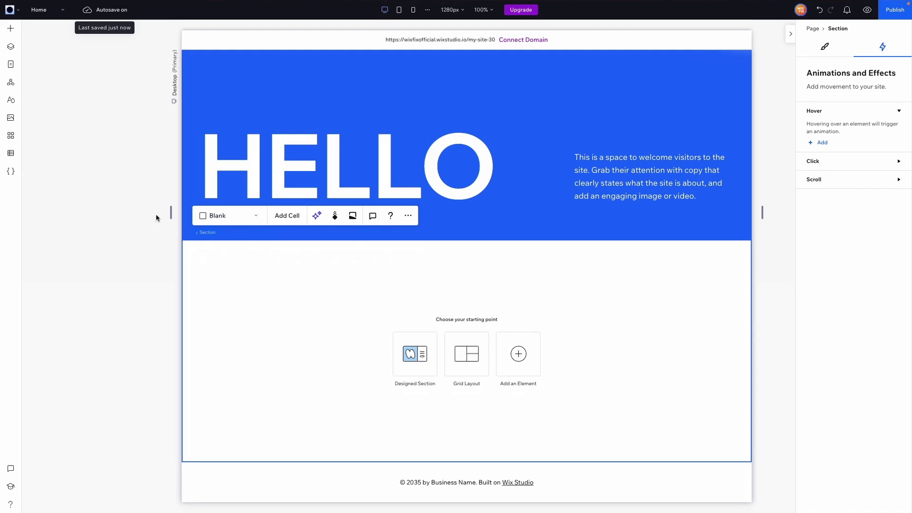
# Add the Wix Pricing Plans app to the site from the app list.
pyautogui.click(12, 139)
pyautogui.scroll(-5, 238, 226)
pyautogui.scroll(-5, 239, 226)
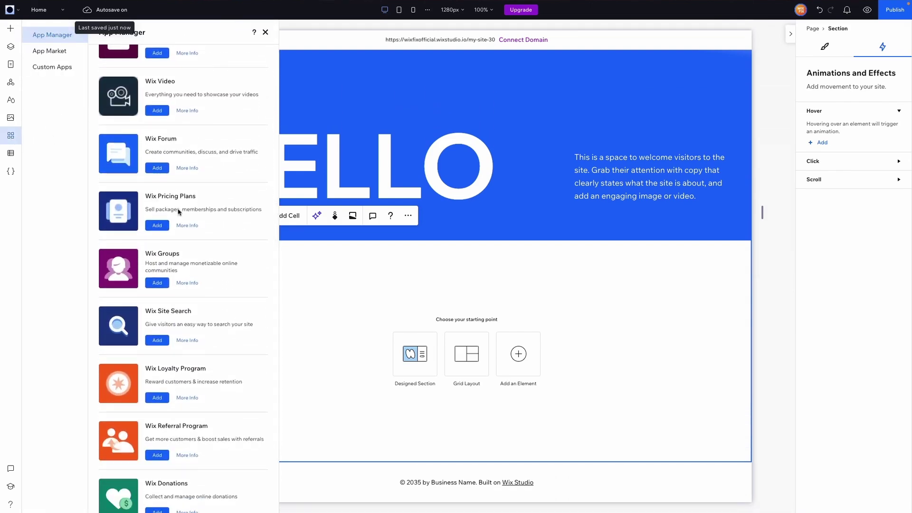
pyautogui.click(155, 225)
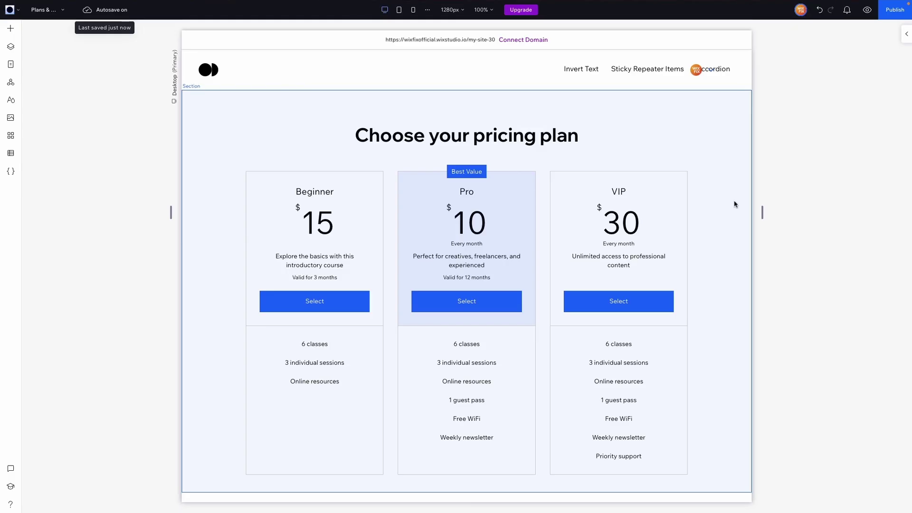
# Select the pricing plans widget and open its Manage Plans dashboard.
pyautogui.scroll(-1, 734, 204)
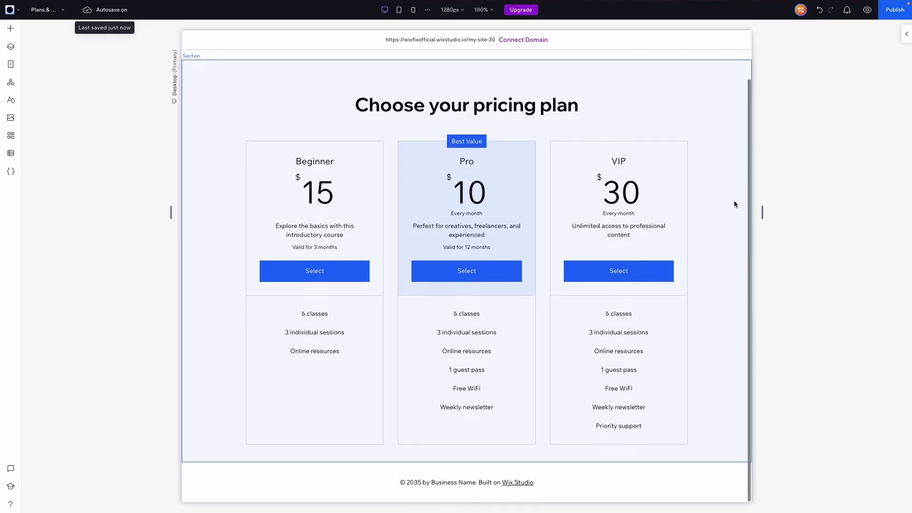
pyautogui.click(582, 229)
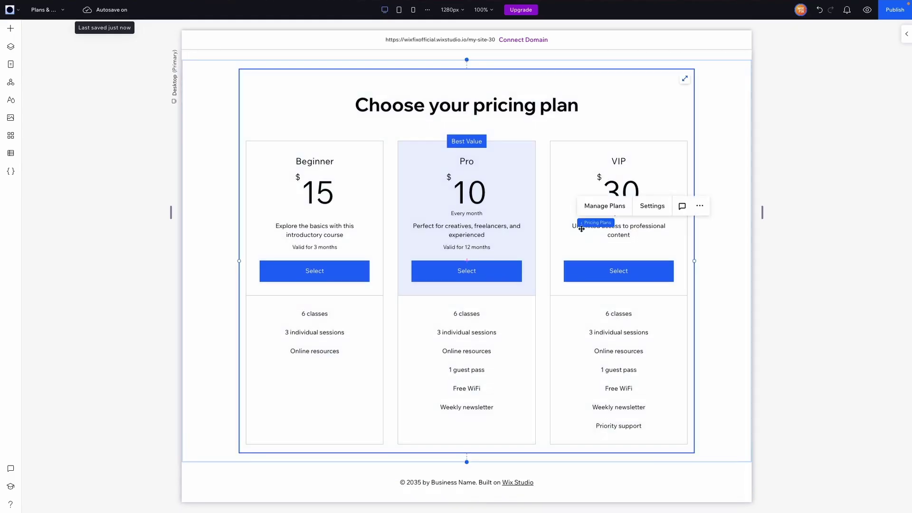
pyautogui.click(604, 206)
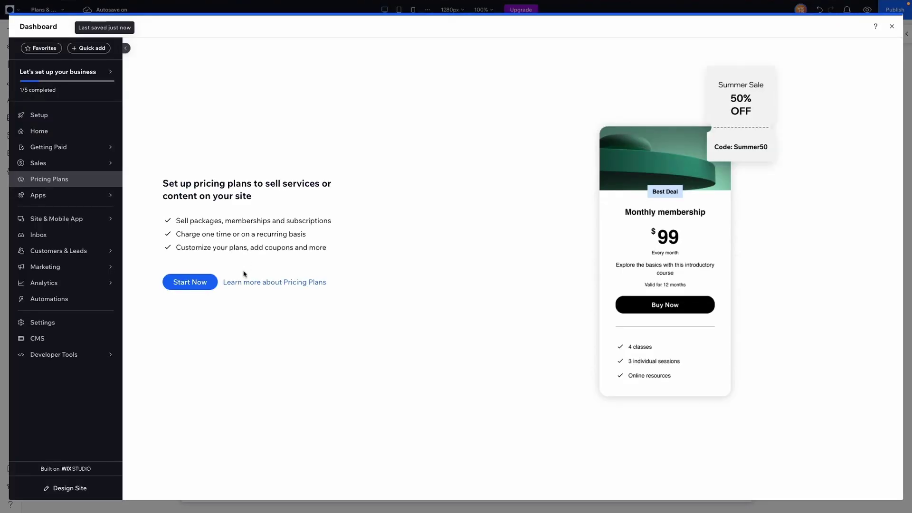
# Start a new pricing plan named Basic with an empty description.
pyautogui.click(190, 283)
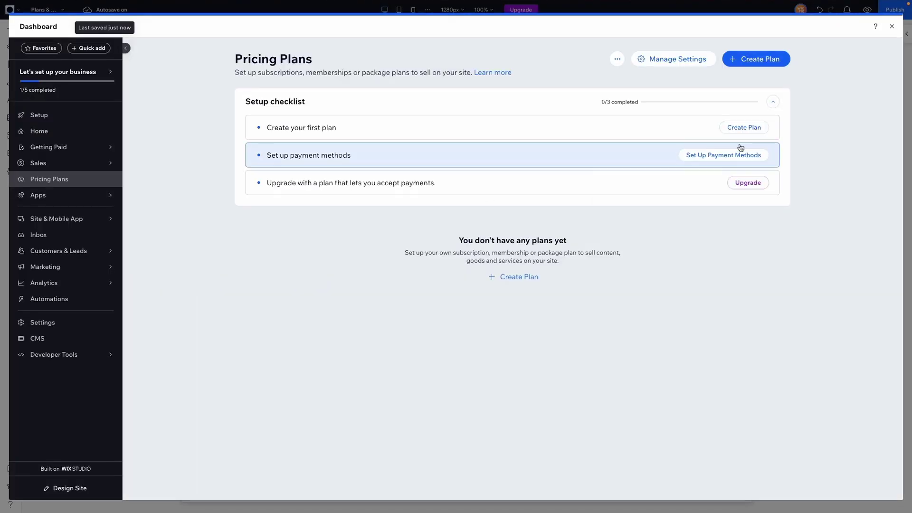
pyautogui.click(760, 63)
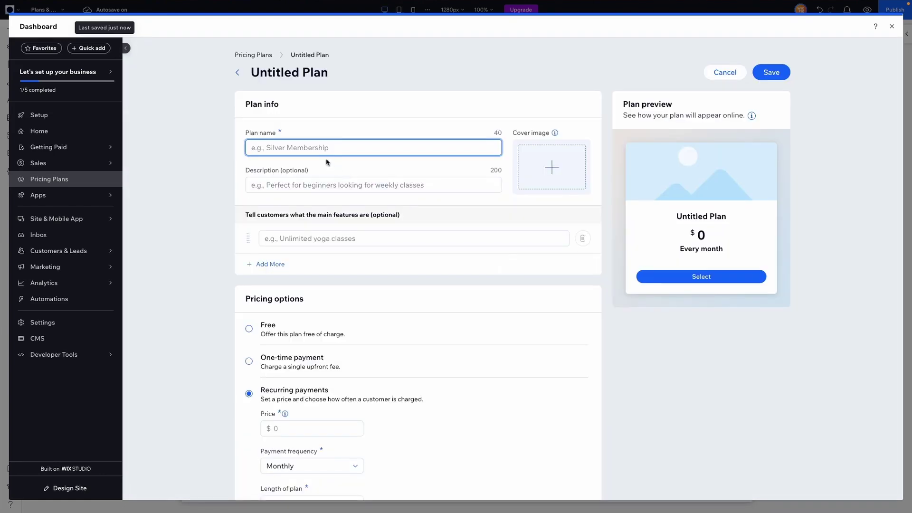
pyautogui.write('Basic')
pyautogui.press('Tab')
pyautogui.write('Basic Plan')
pyautogui.hotkey('ctrl', 'a')
pyautogui.press('BackSpace')
pyautogui.click(413, 237)
# List Benefit #1, Benefit #2 and Benefit #3 as the plan's benefits.
pyautogui.write('Bene')
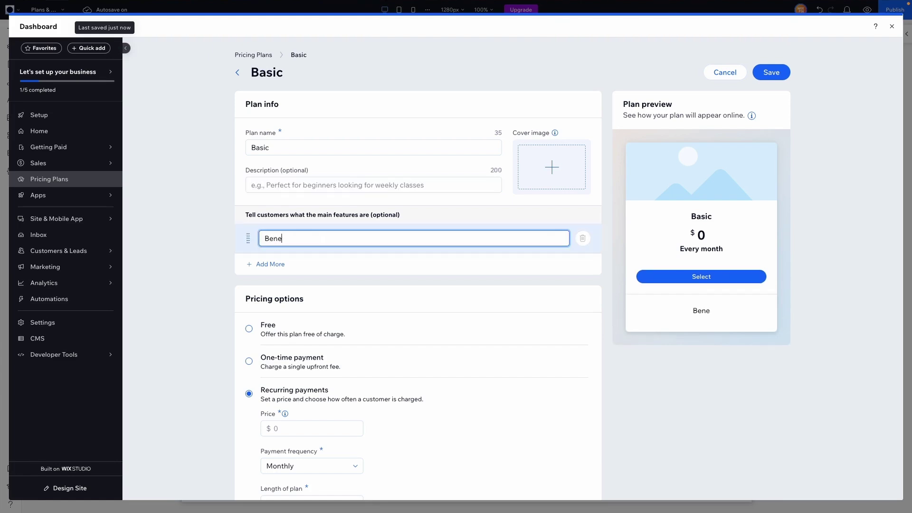
pyautogui.write('fit #1')
pyautogui.press('Return')
pyautogui.write('Benefit #2')
pyautogui.click(307, 295)
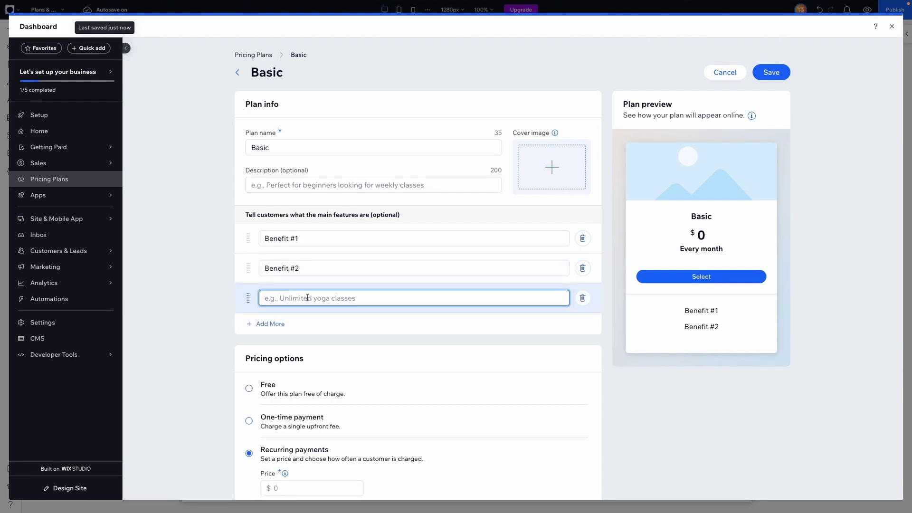
pyautogui.write('Benefit #3')
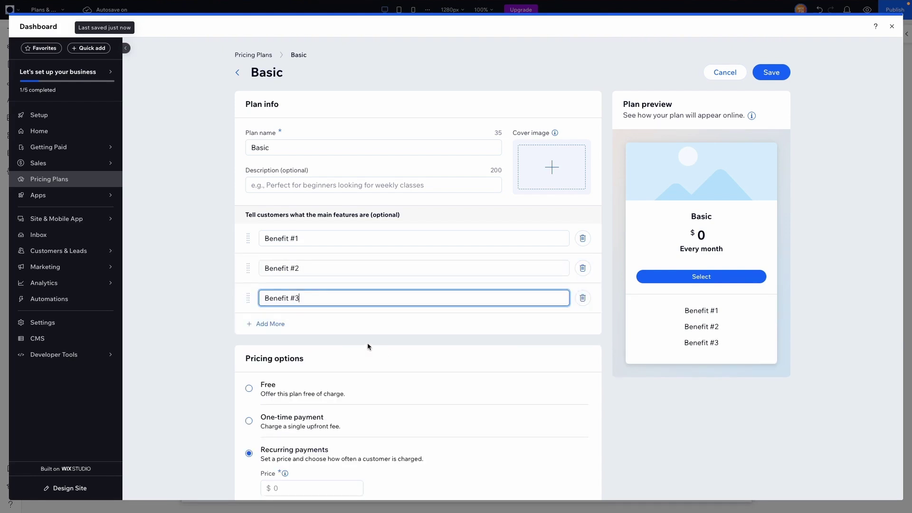
# Set the price to 5 with length Until canceled, and save the plan.
pyautogui.scroll(-4, 367, 347)
pyautogui.click(315, 309)
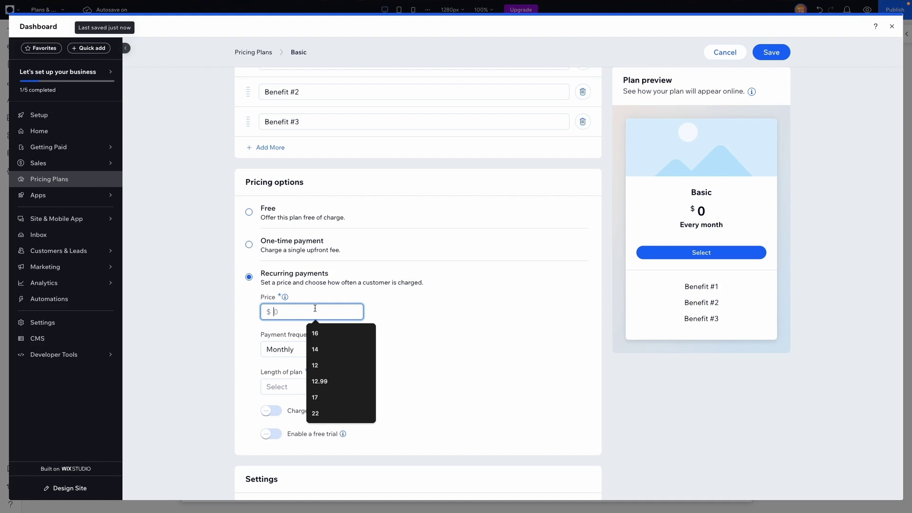
pyautogui.write('5')
pyautogui.click(452, 303)
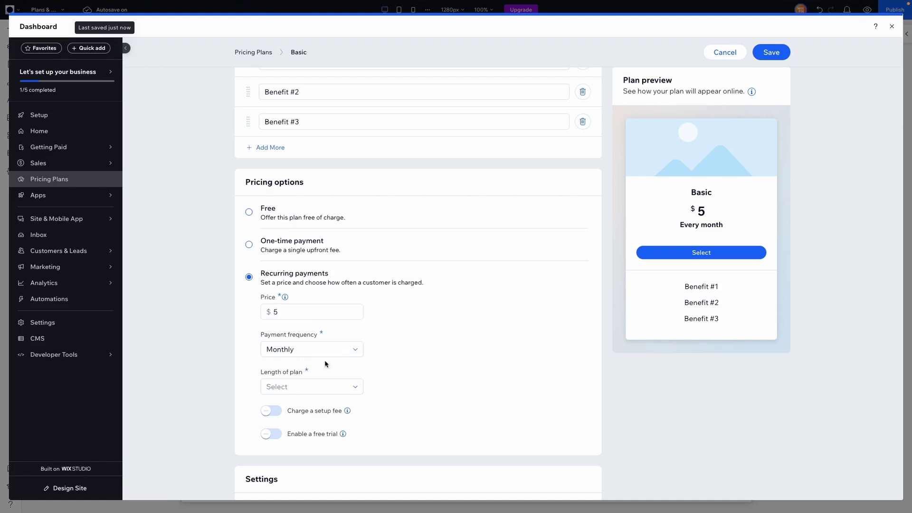
pyautogui.click(308, 387)
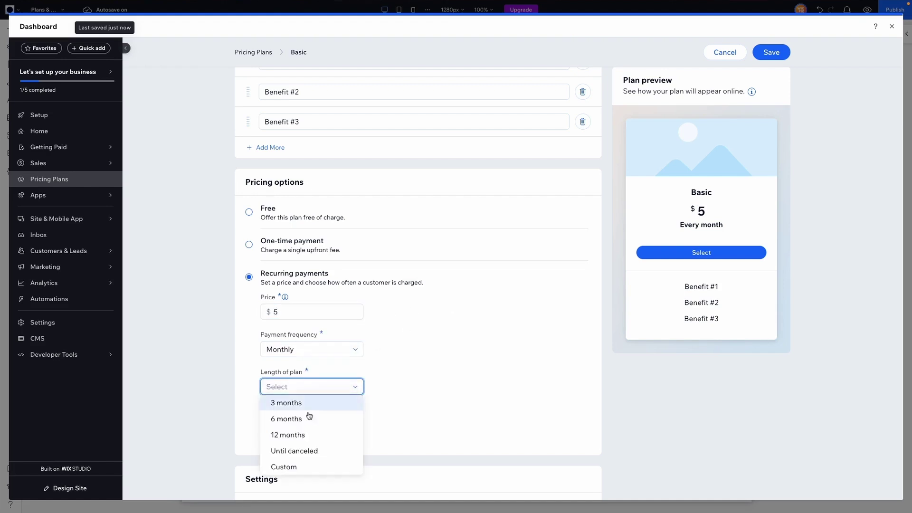
pyautogui.click(304, 451)
pyautogui.scroll(4, 581, 293)
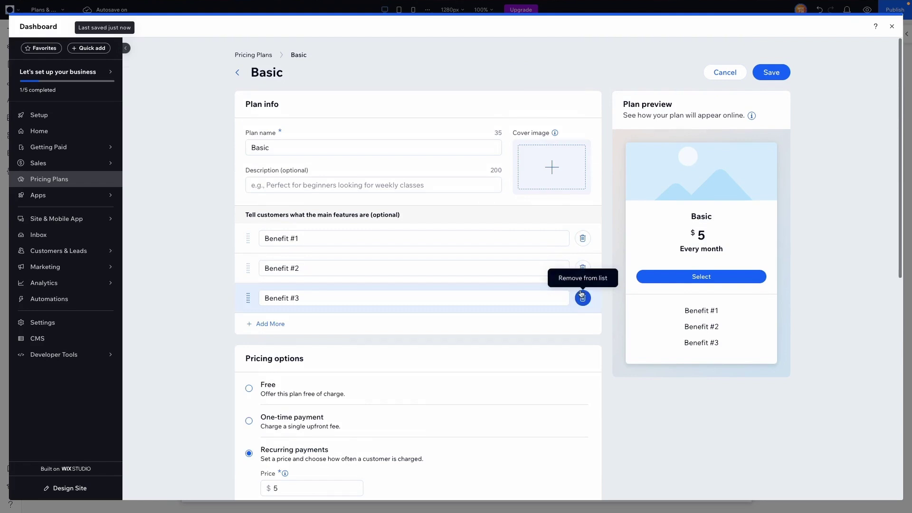
pyautogui.click(771, 72)
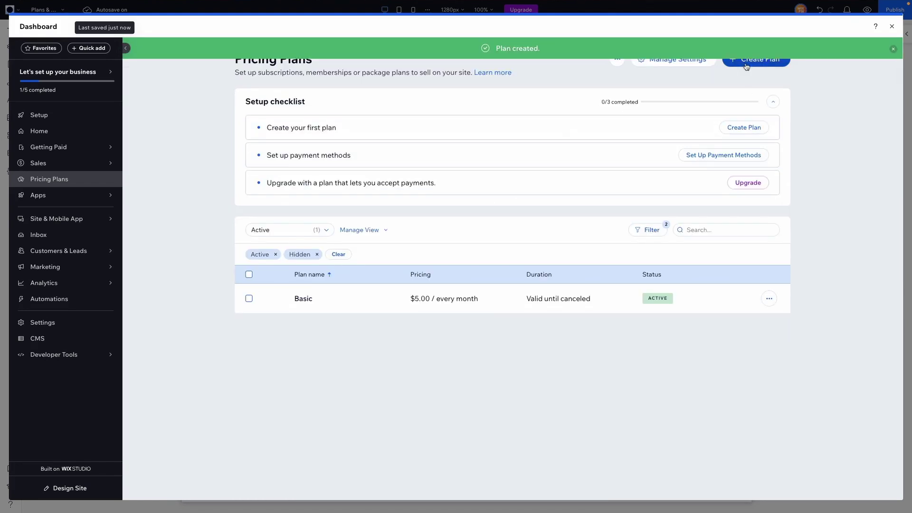
# Add the Pro and VIP plans, then return to the Home page and select its empty section.
pyautogui.click(745, 64)
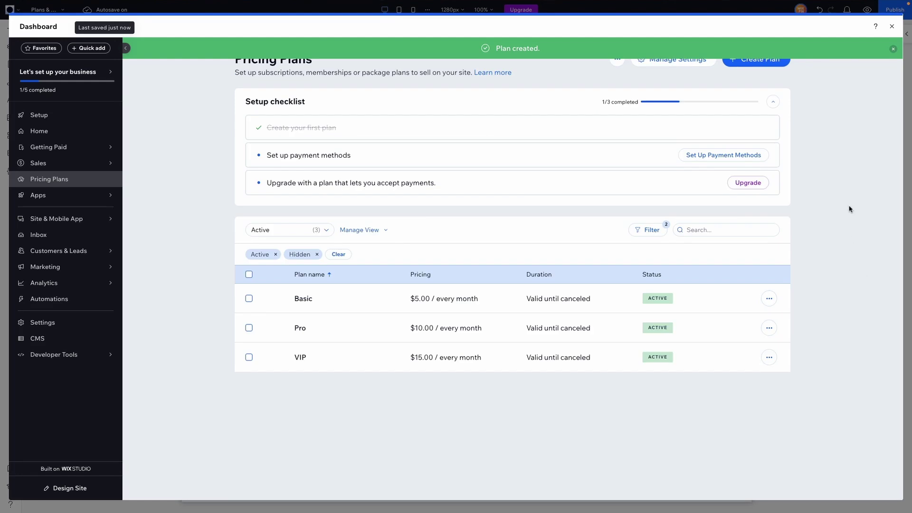
pyautogui.click(893, 28)
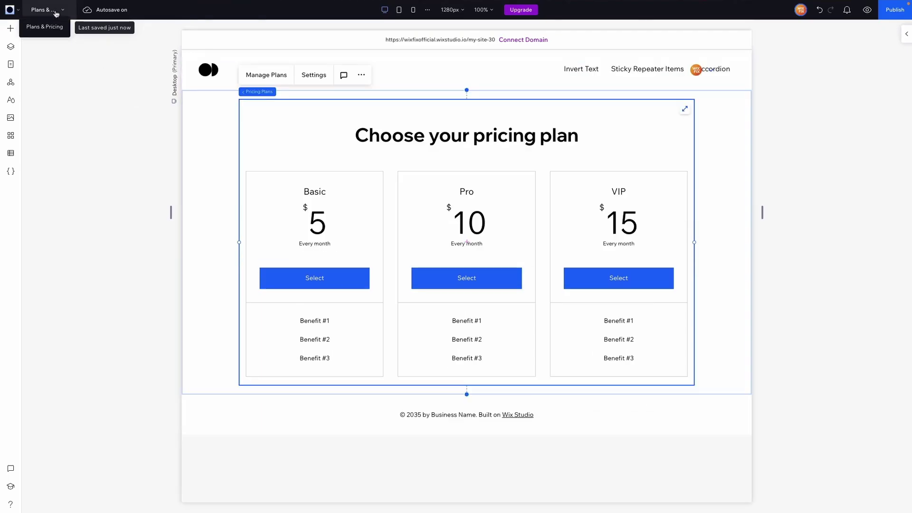
pyautogui.click(56, 10)
pyautogui.click(50, 32)
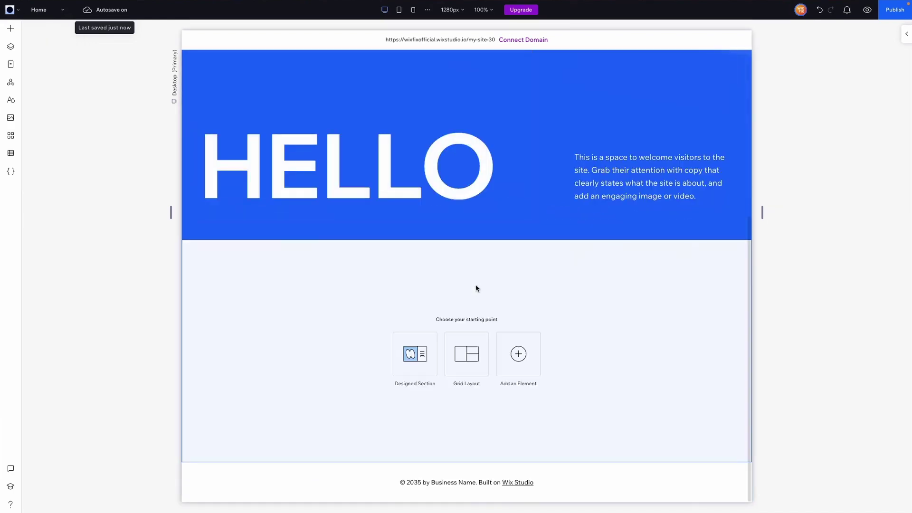
pyautogui.click(478, 285)
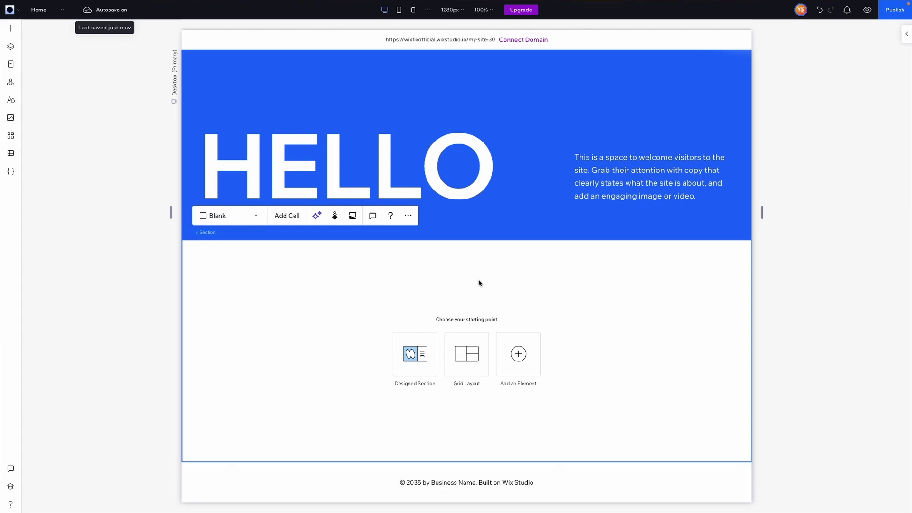
# Drag the three-column flexbox from Layout Tools > Flexboxes into the empty section.
pyautogui.click(10, 36)
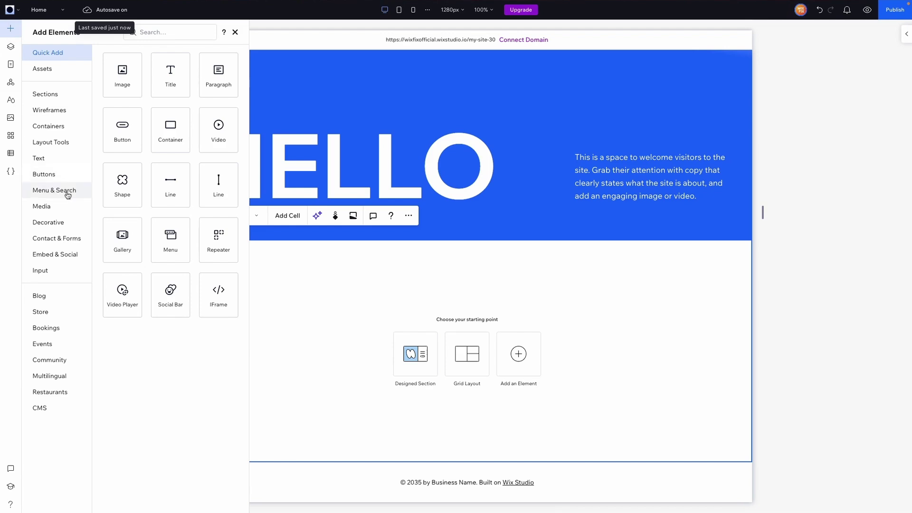
pyautogui.click(42, 146)
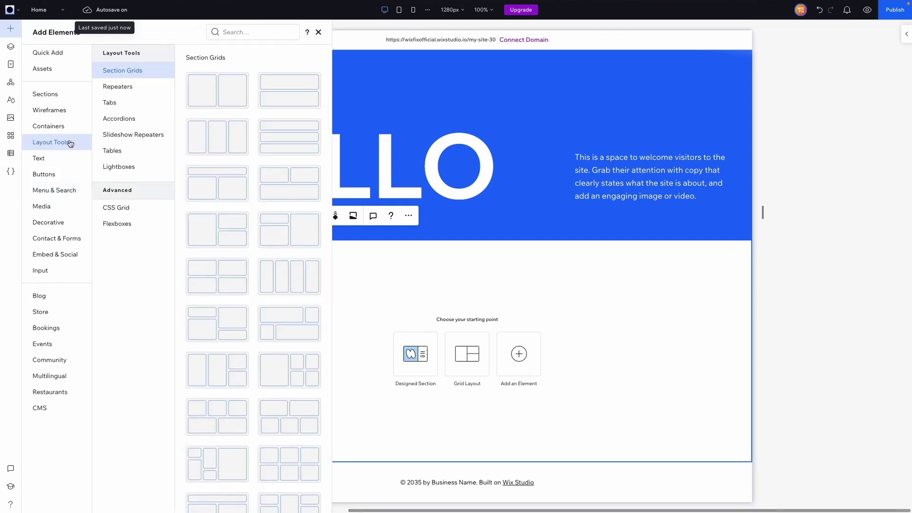
pyautogui.click(124, 229)
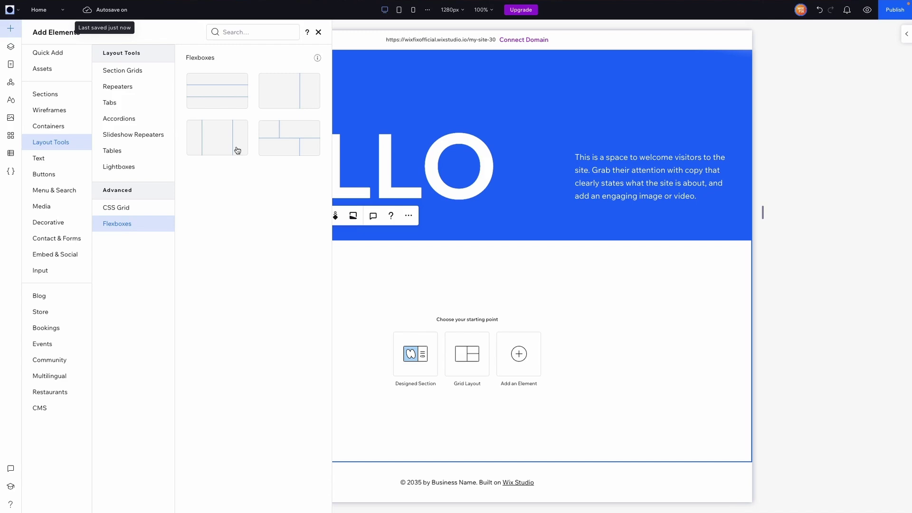
pyautogui.moveTo(218, 145); pyautogui.dragTo(483, 339)
# Stretch the flexbox to full width and set the section's docking padding to 5%.
pyautogui.click(573, 329)
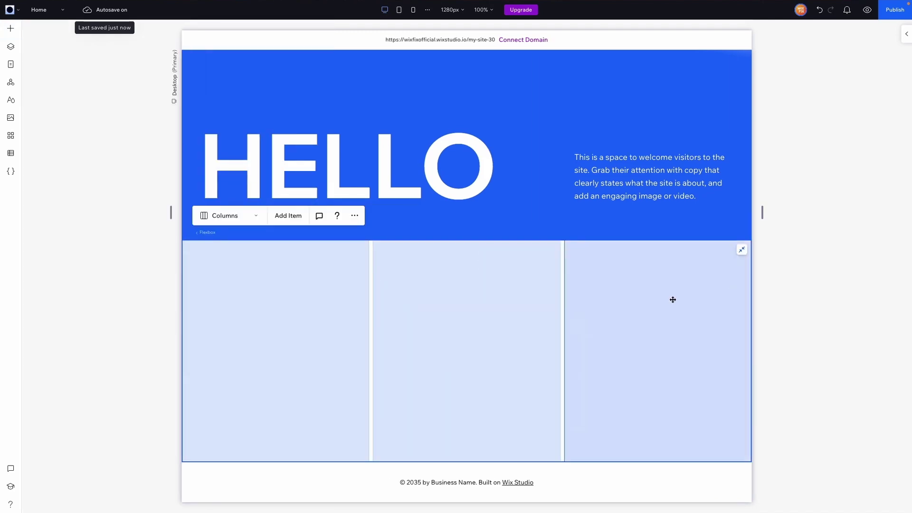
pyautogui.click(905, 34)
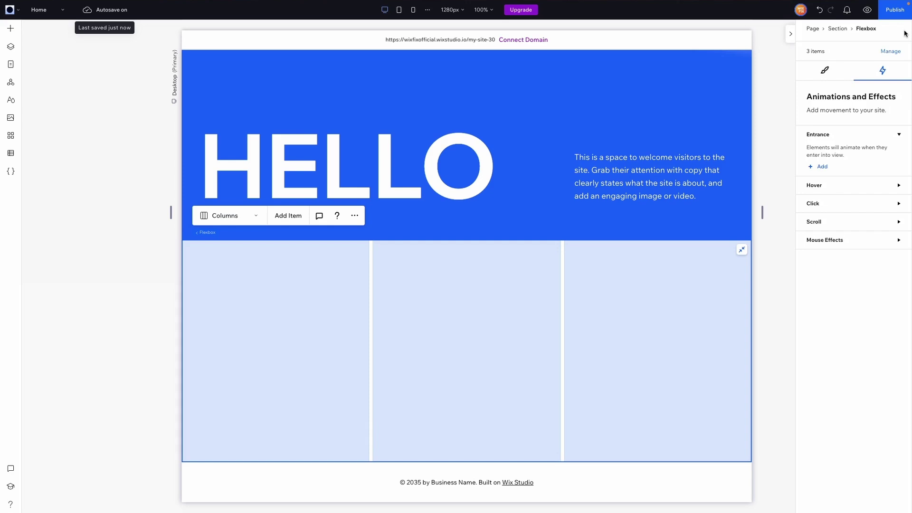
pyautogui.click(825, 71)
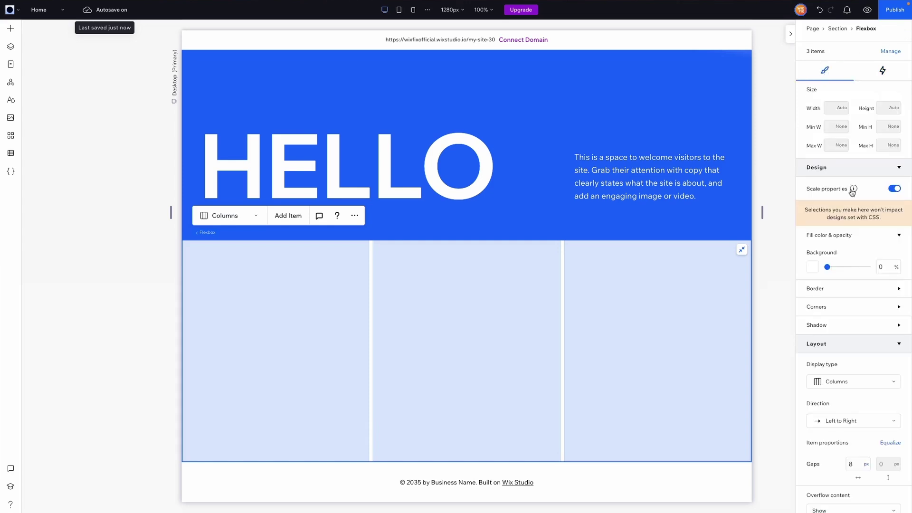
pyautogui.scroll(-5, 850, 190)
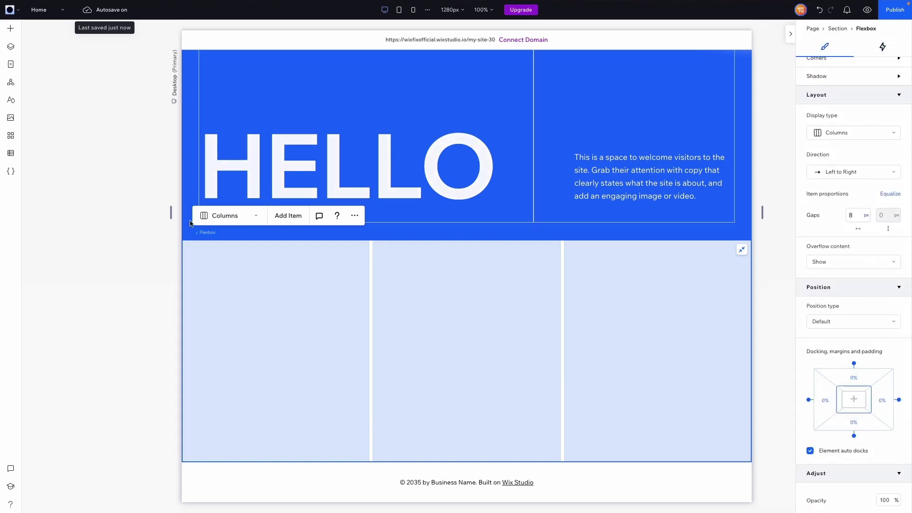
pyautogui.click(208, 233)
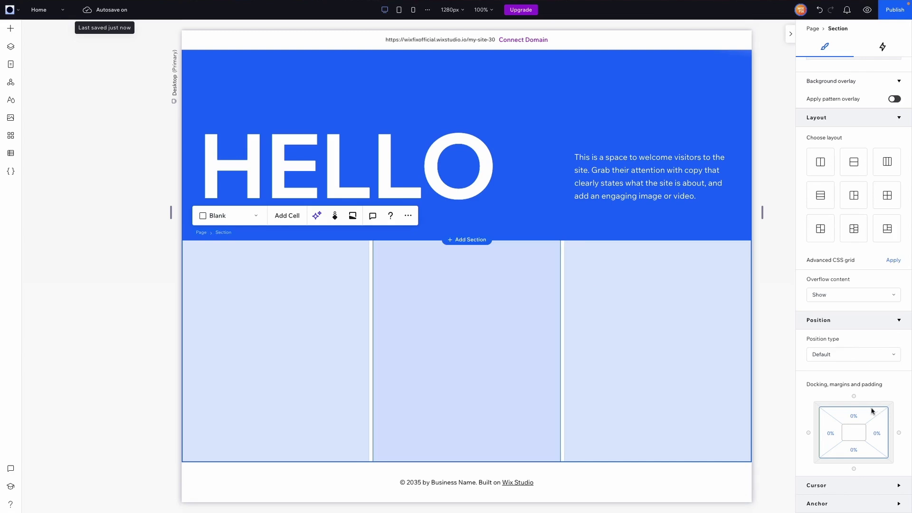
pyautogui.click(860, 416)
pyautogui.write('5')
pyautogui.press('Return')
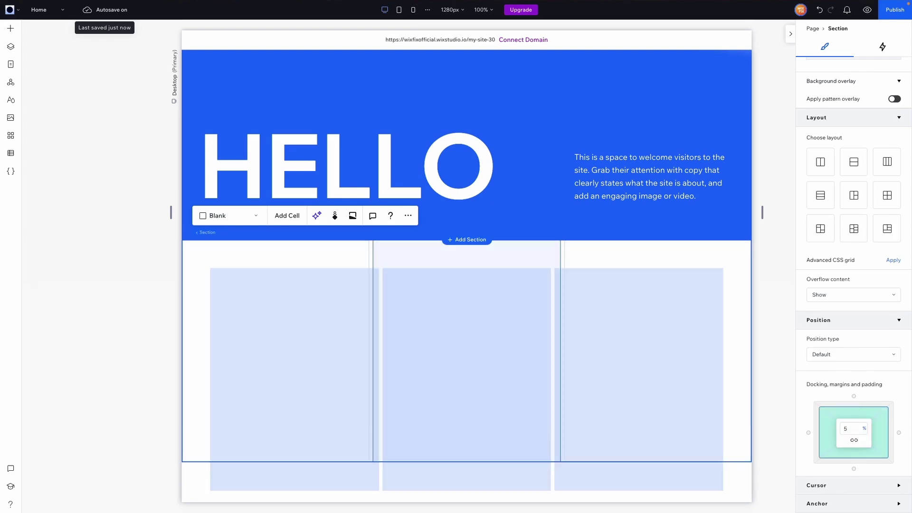
# Set the flexbox's horizontal gap between columns to 24 px.
pyautogui.scroll(-1, 739, 324)
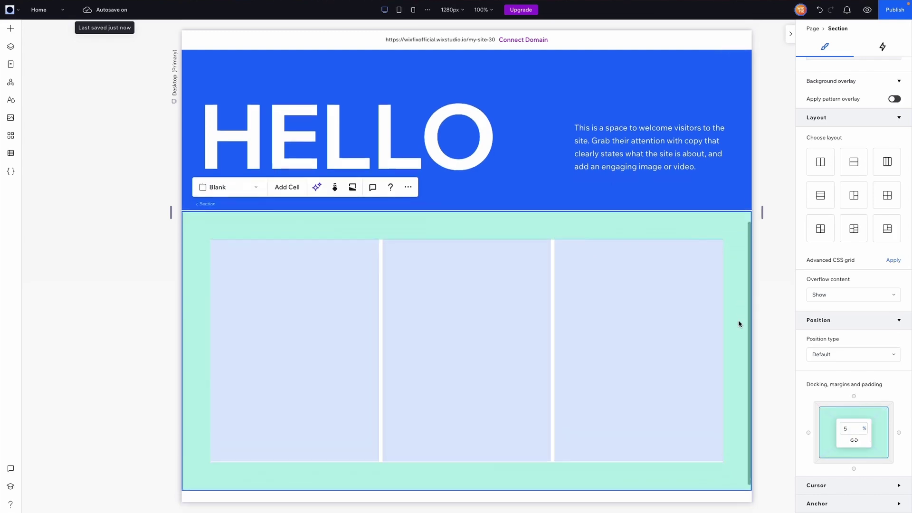
pyautogui.click(553, 282)
pyautogui.click(414, 235)
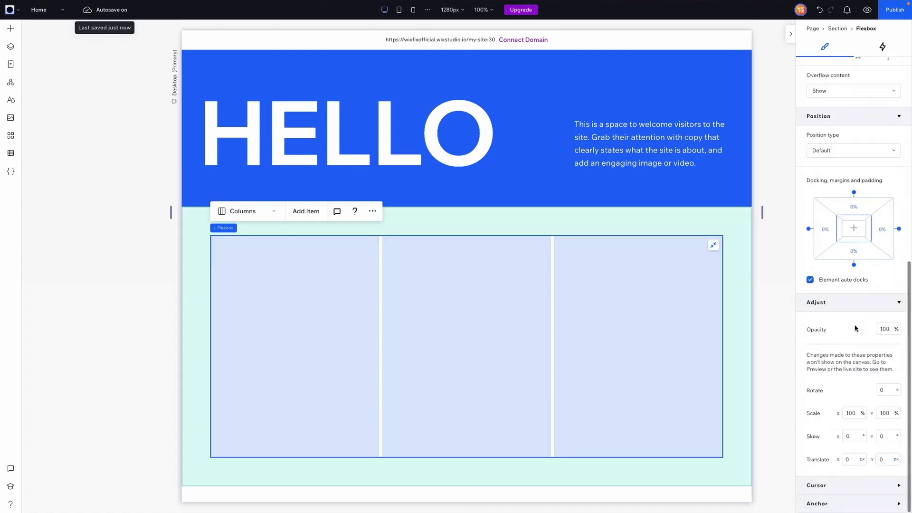
pyautogui.scroll(5, 879, 351)
pyautogui.click(856, 254)
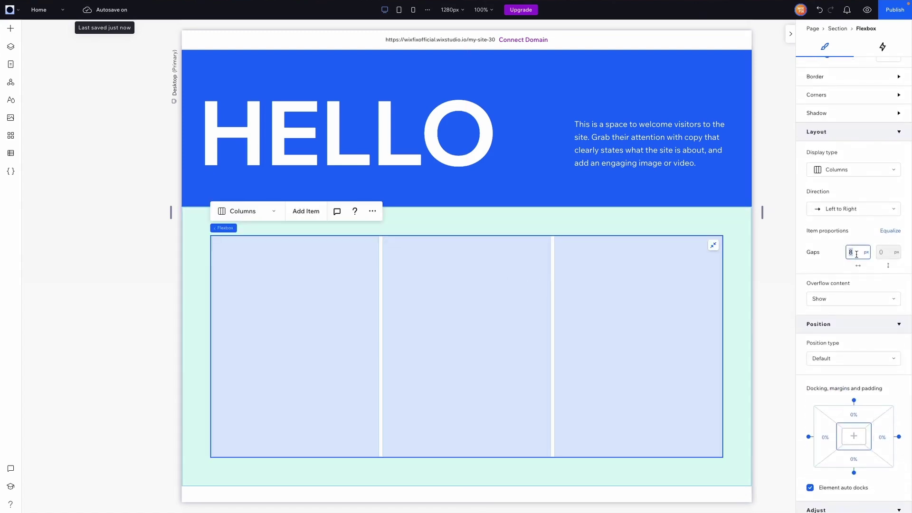
pyautogui.write('24')
pyautogui.press('Return')
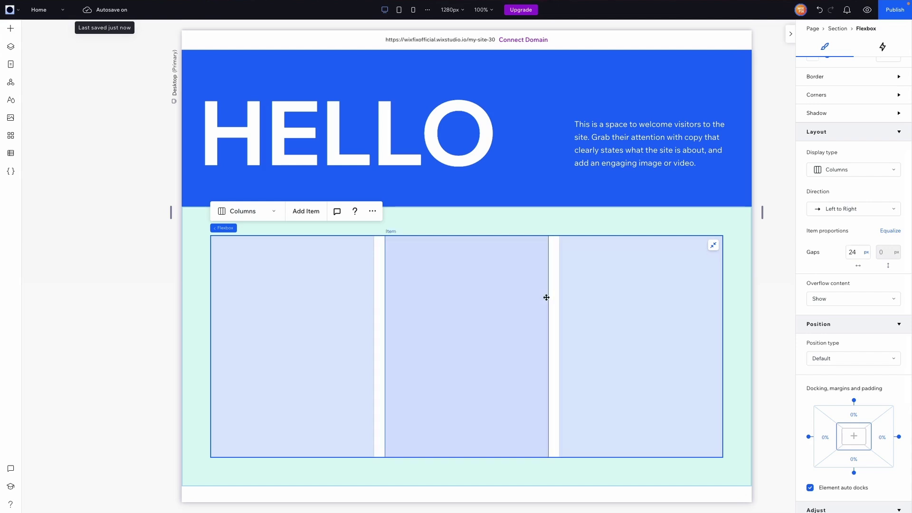
# Add a Quick Add container into the first column and stretch it to fill it.
pyautogui.click(313, 303)
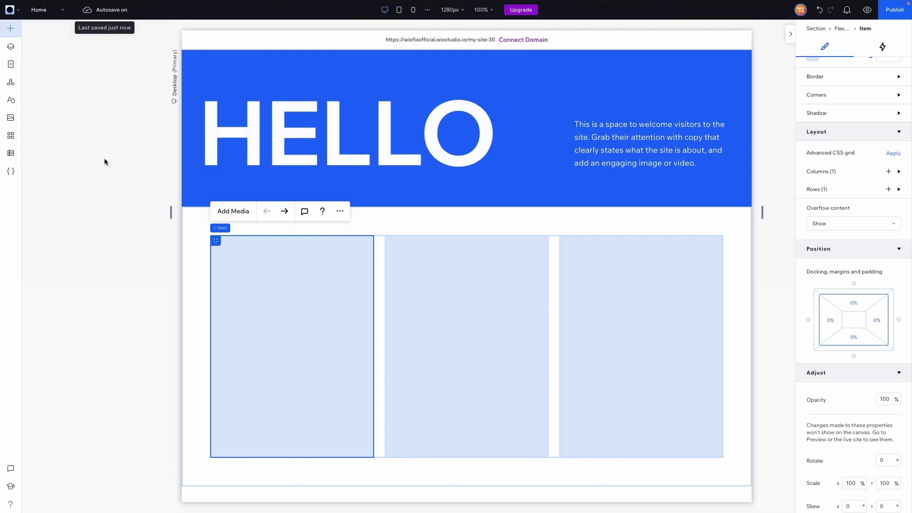
pyautogui.press('a')
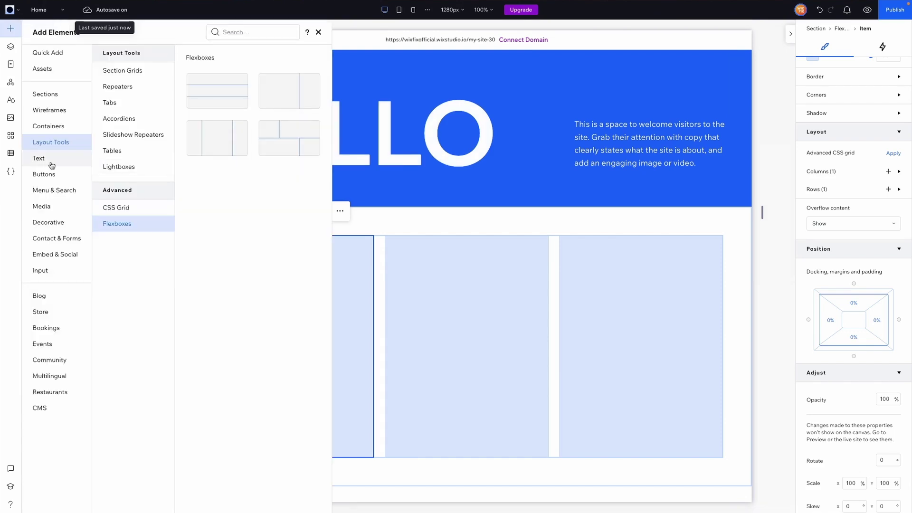
pyautogui.click(20, 31)
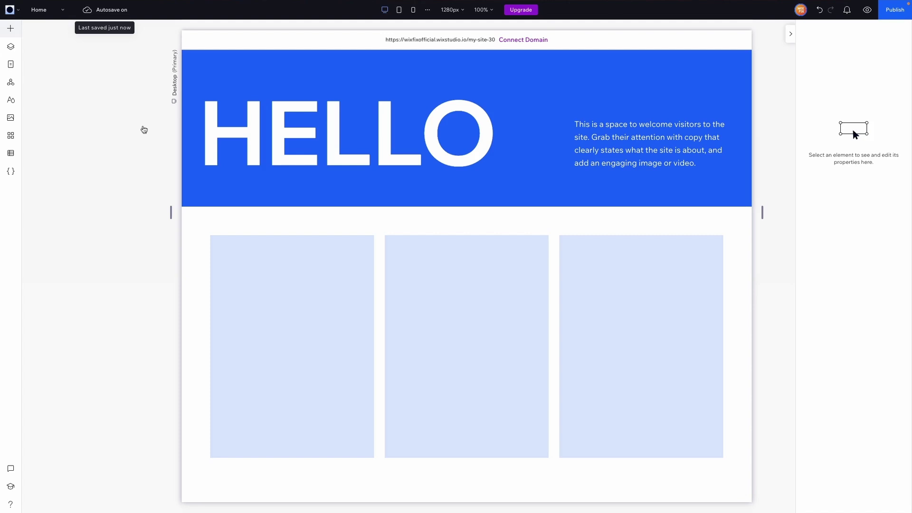
pyautogui.press('a')
pyautogui.click(52, 53)
pyautogui.moveTo(163, 145); pyautogui.dragTo(352, 316)
pyautogui.click(352, 316)
# Set the container background opacity to 0 and apply a linked 10% margin on all sides.
pyautogui.click(884, 266)
pyautogui.write('0')
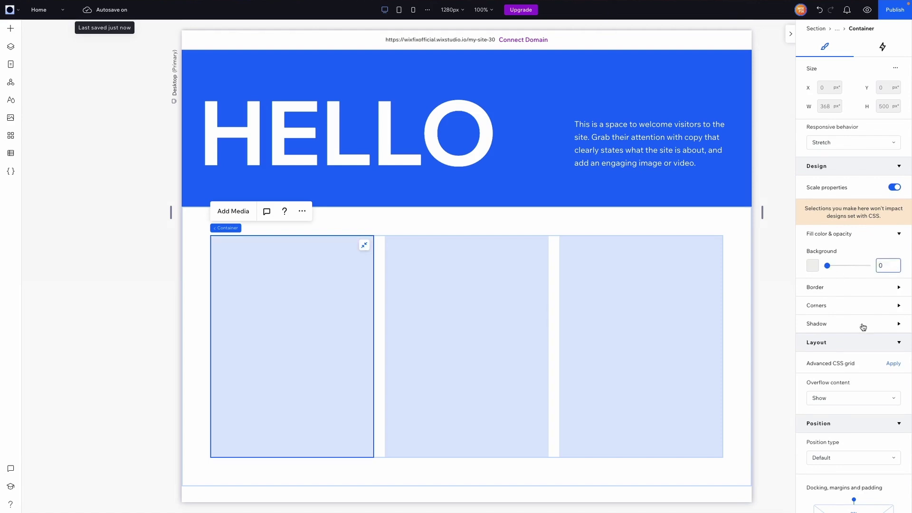
pyautogui.scroll(-6, 863, 326)
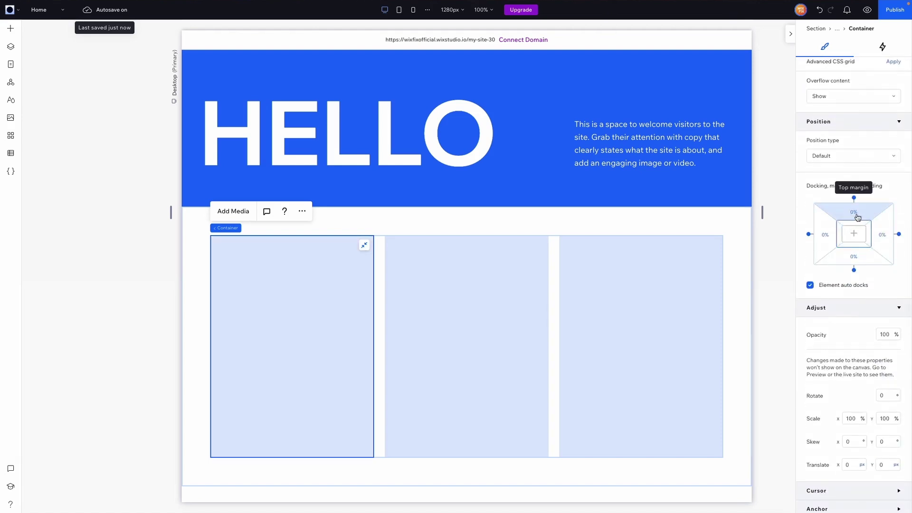
pyautogui.click(856, 212)
pyautogui.press('Return')
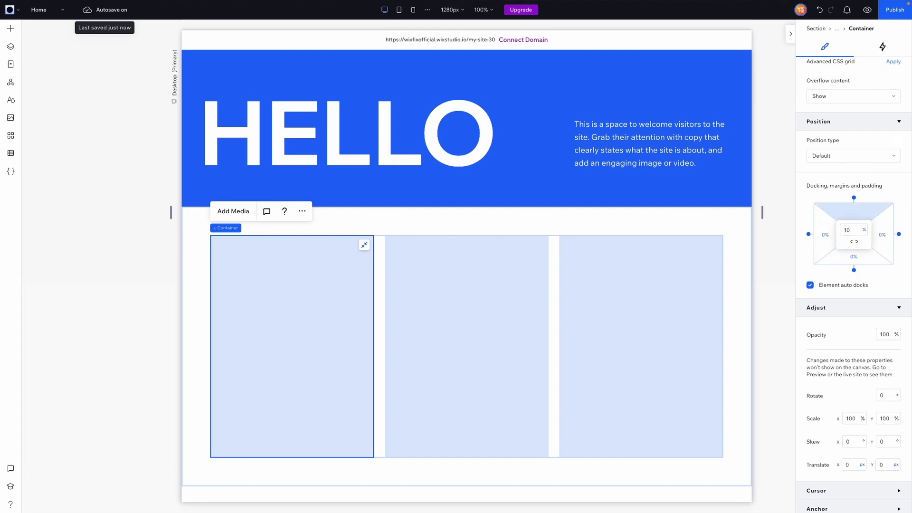
pyautogui.click(854, 240)
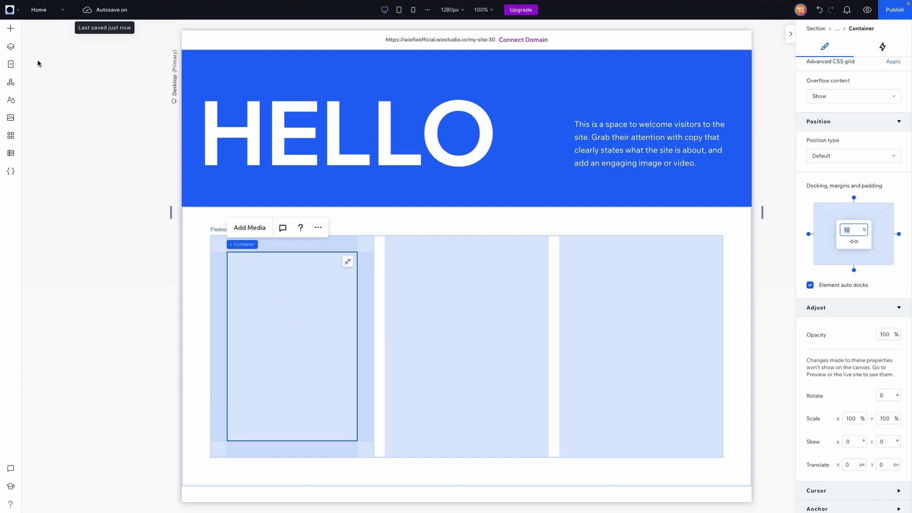
# Add a full-width title and a paragraph into the first column's container.
pyautogui.click(10, 29)
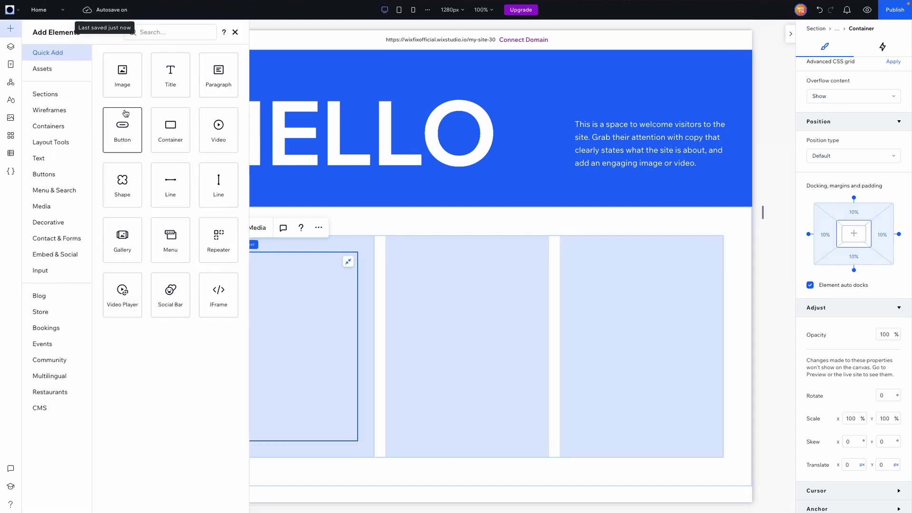
pyautogui.moveTo(170, 125); pyautogui.dragTo(290, 312)
pyautogui.click(831, 125)
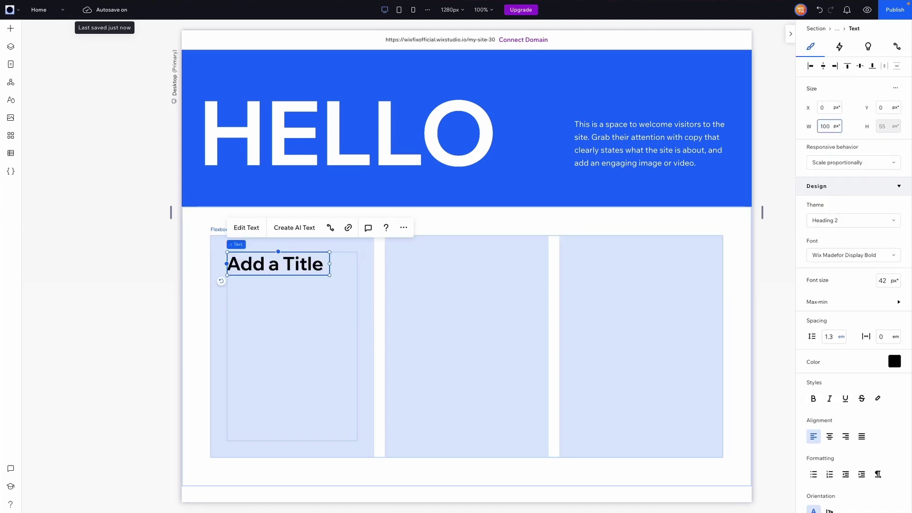
pyautogui.press('Return')
pyautogui.moveTo(290, 264); pyautogui.dragTo(283, 314)
pyautogui.click(10, 28)
pyautogui.moveTo(219, 85); pyautogui.dragTo(280, 350)
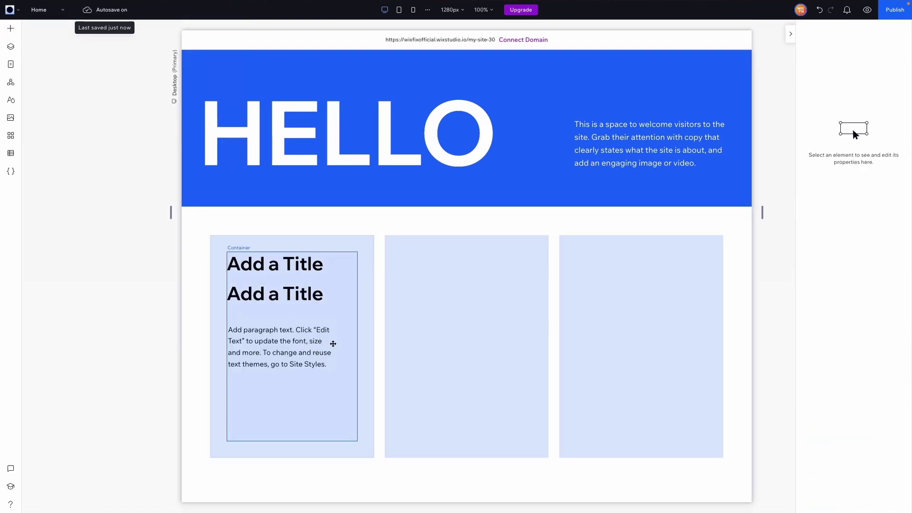
# Make the first title Heading 4 and edit the texts to Basic, $5/mo and Benefit #1–#3.
pyautogui.click(333, 343)
pyautogui.keyDown('shift'); pyautogui.click(268, 266); pyautogui.keyUp('shift')
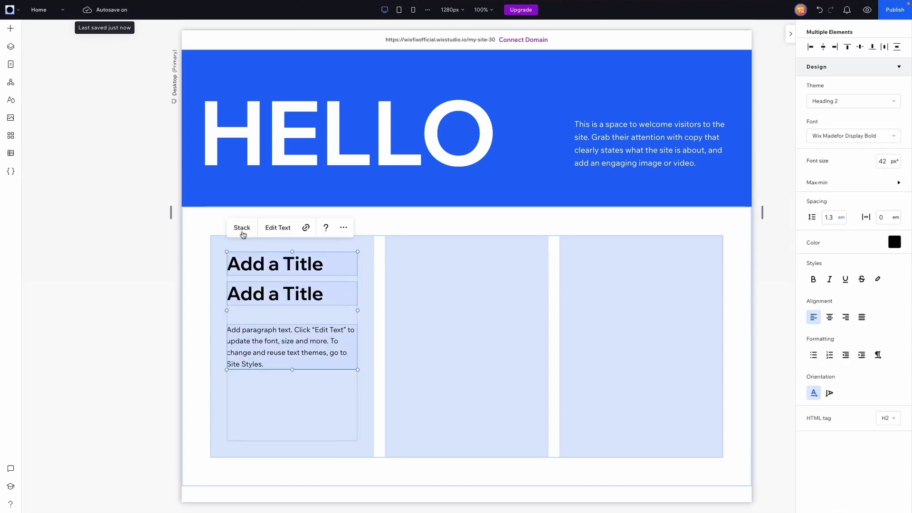
pyautogui.click(850, 204)
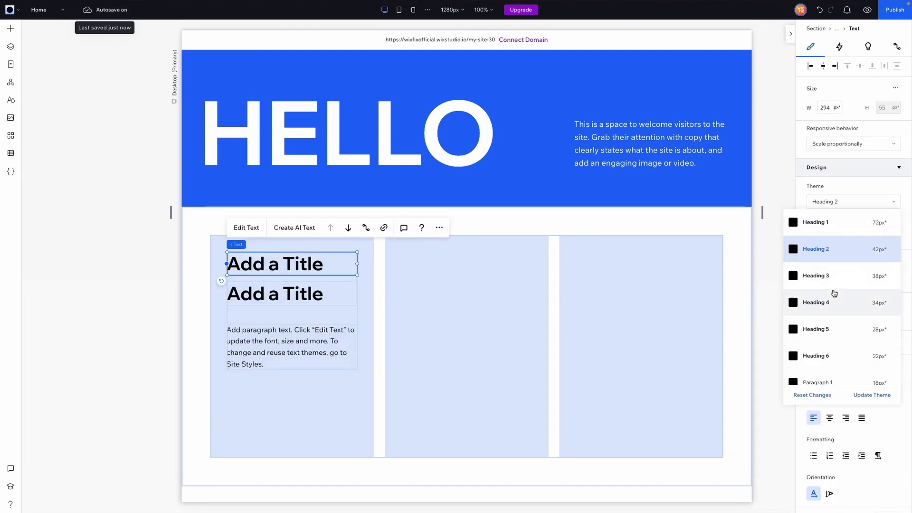
pyautogui.click(830, 303)
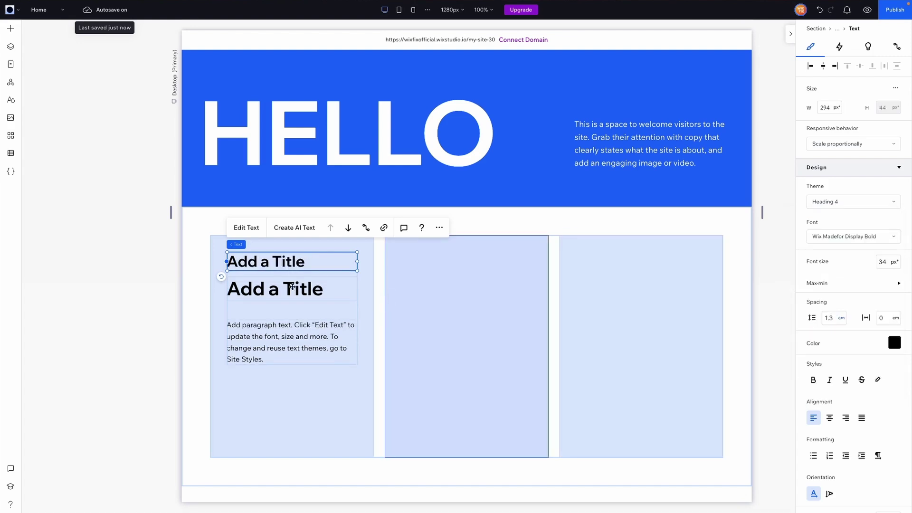
pyautogui.doubleClick(257, 269)
pyautogui.write('Basic')
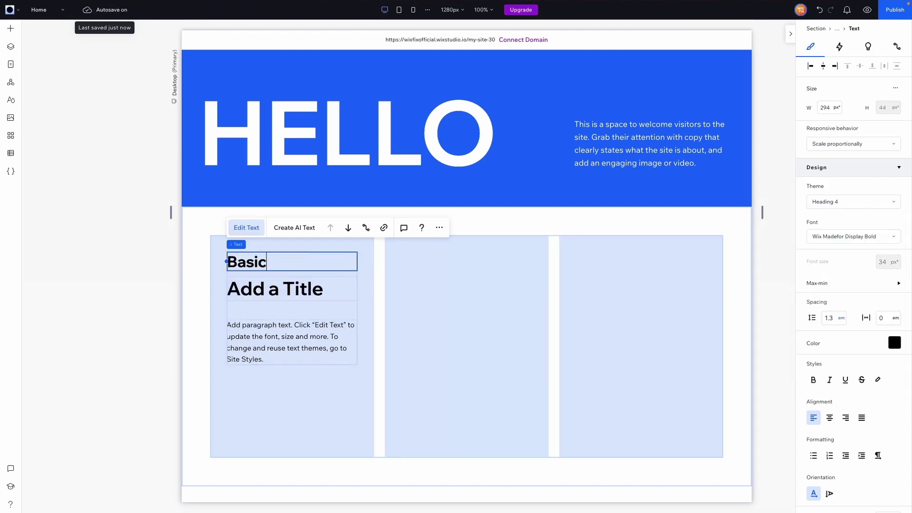
pyautogui.click(300, 292)
pyautogui.doubleClick(300, 293)
pyautogui.write('$5/mo')
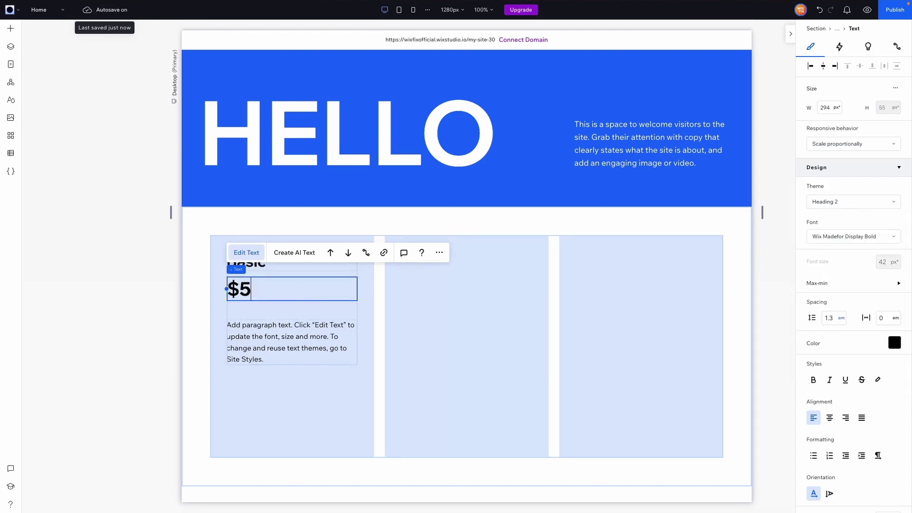
pyautogui.click(303, 350)
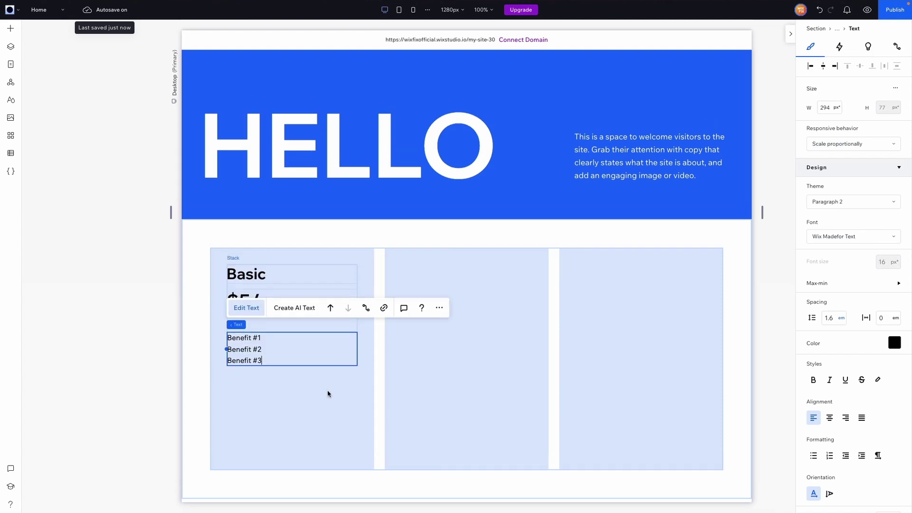
pyautogui.click(327, 390)
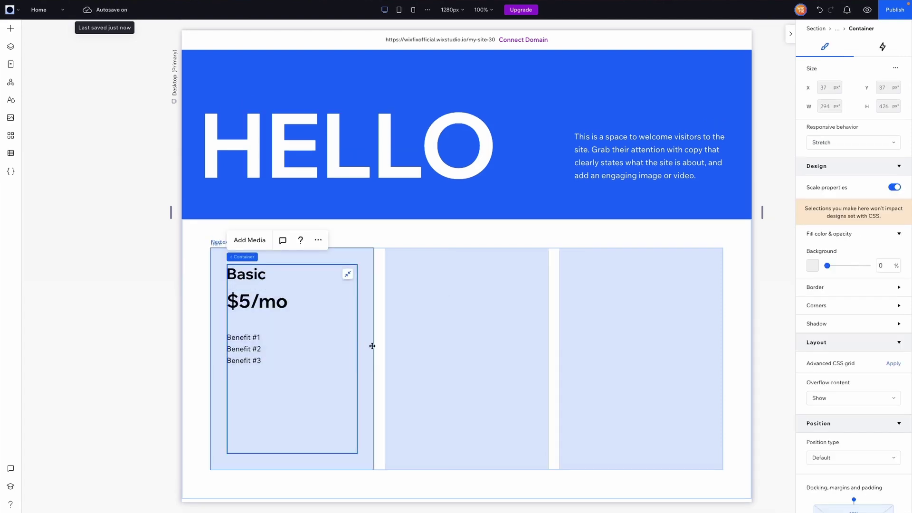
# Adjust the pricing section's height.
pyautogui.click(196, 350)
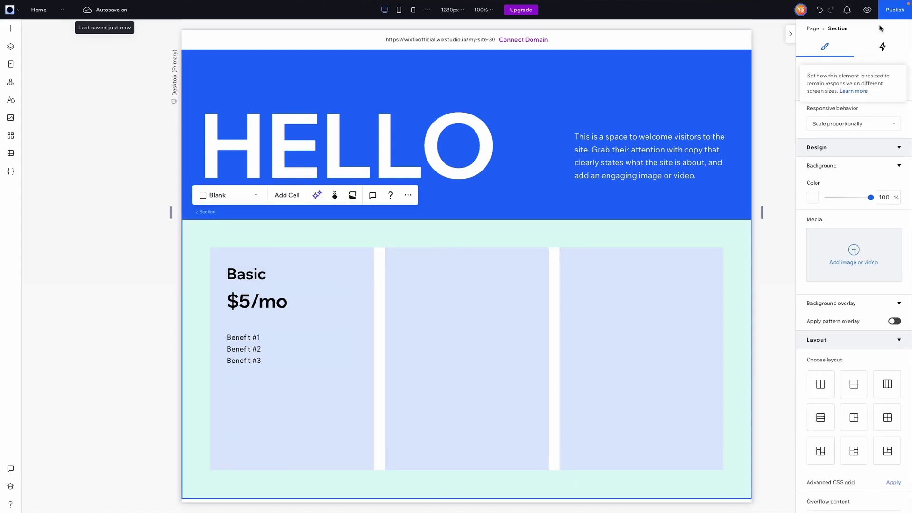
pyautogui.click(885, 88)
pyautogui.press('Return')
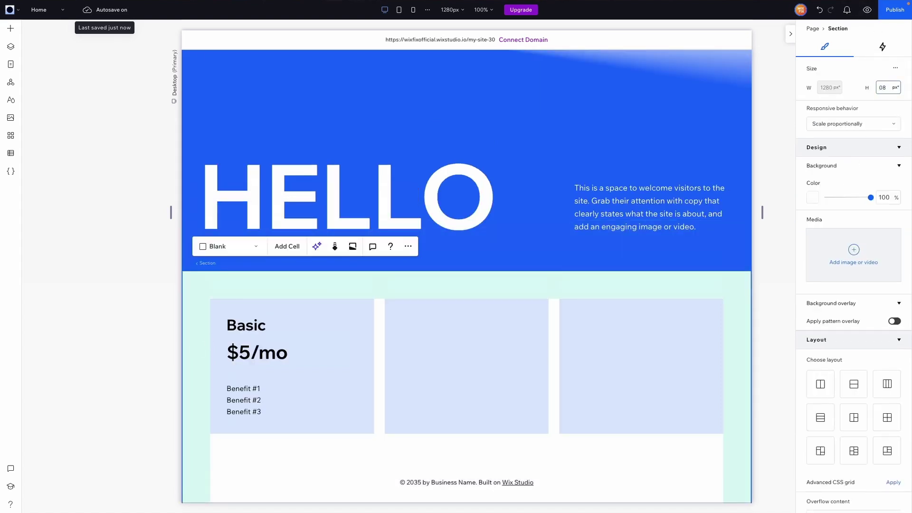
# Paste the Basic card content into the middle card, stretched with a 10% top margin.
pyautogui.click(278, 318)
pyautogui.click(278, 309)
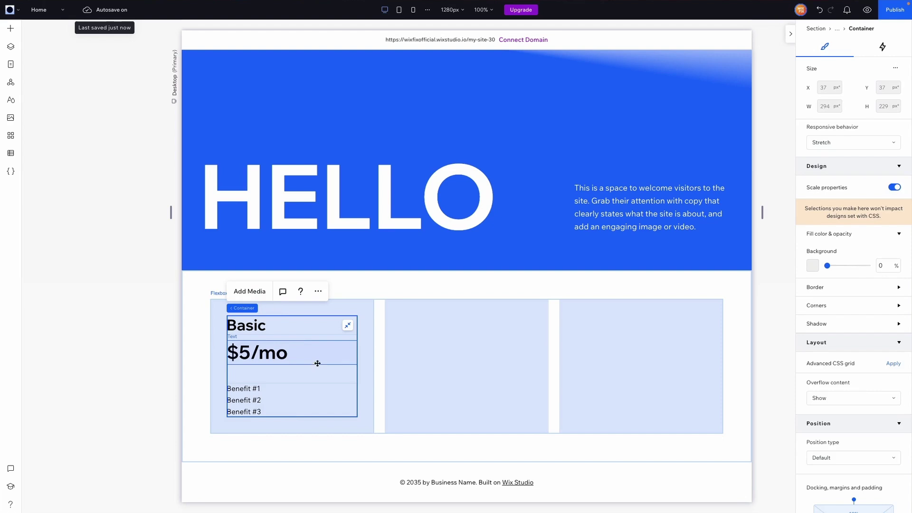
pyautogui.click(464, 342)
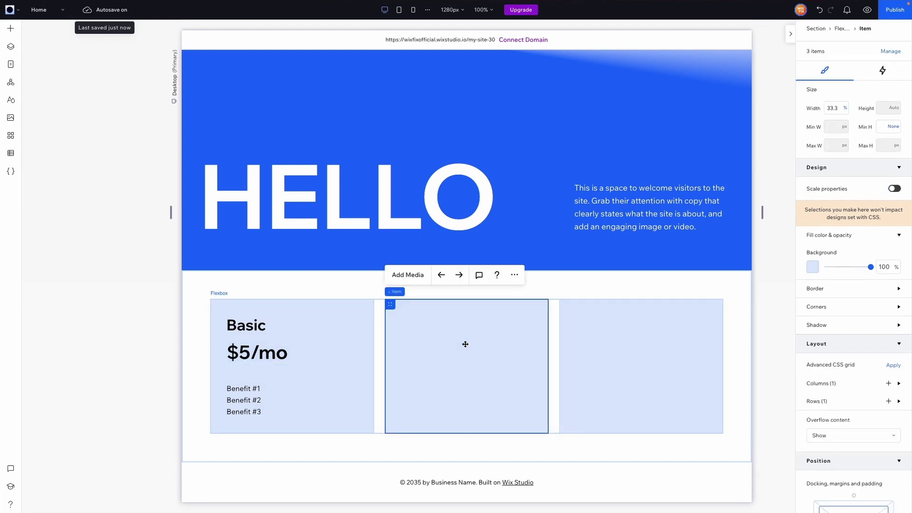
pyautogui.rightClick(465, 344)
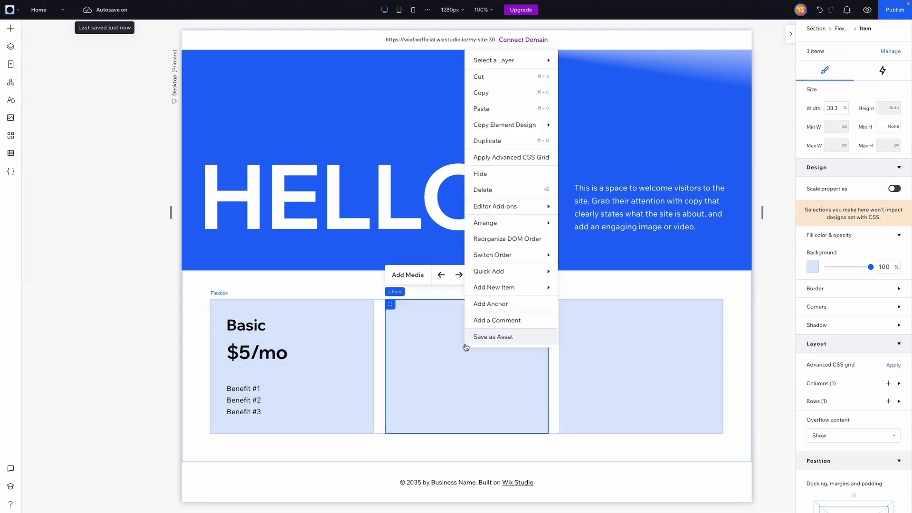
pyautogui.click(489, 109)
pyautogui.click(539, 356)
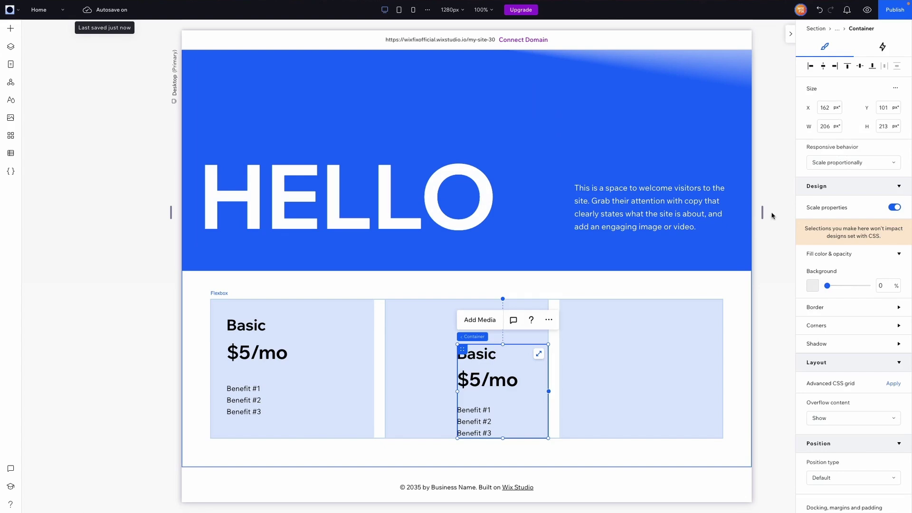
pyautogui.click(539, 356)
pyautogui.scroll(-5, 855, 285)
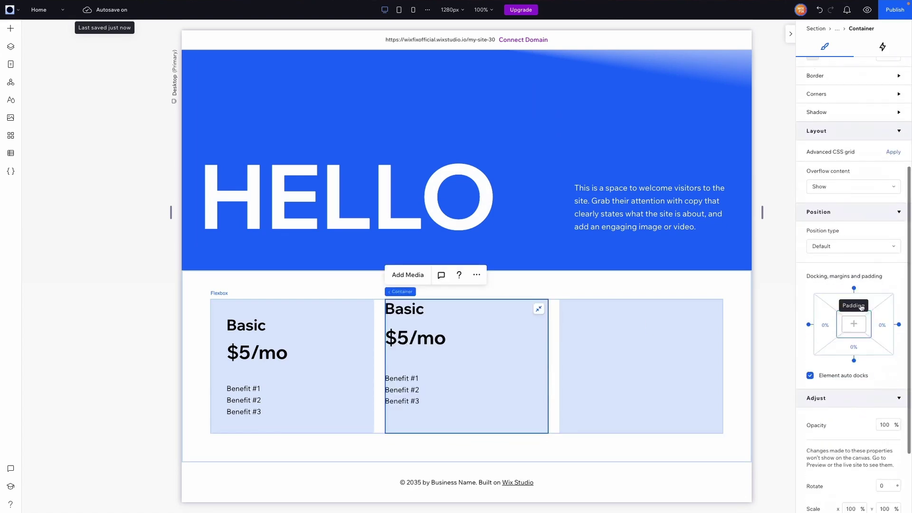
pyautogui.click(861, 302)
pyautogui.write('10')
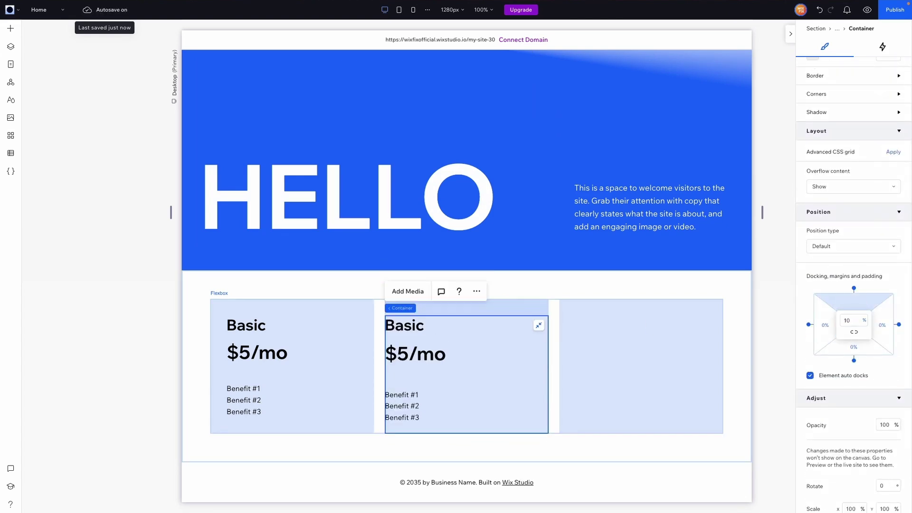
# Paste the Basic card content into the right card.
pyautogui.click(621, 370)
pyautogui.rightClick(620, 370)
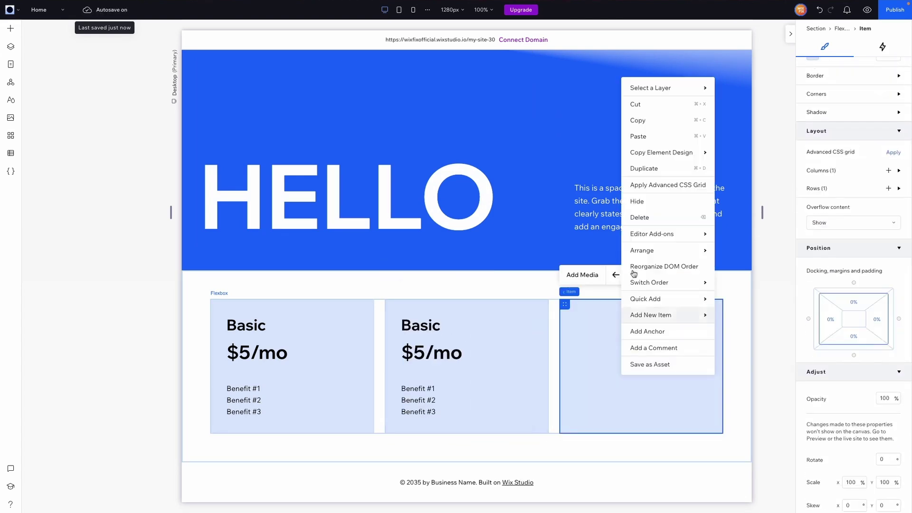
pyautogui.click(647, 135)
pyautogui.click(706, 360)
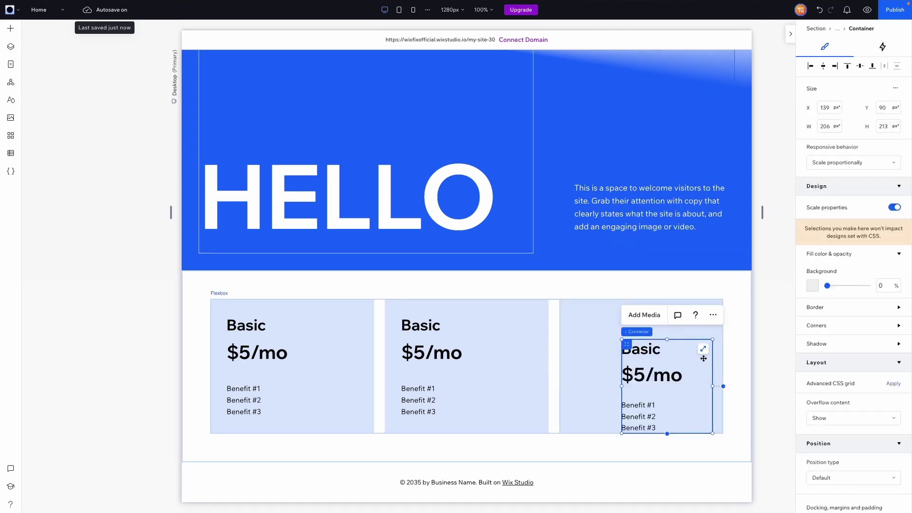
# Retitle the middle and right cards Pro and VIP, with prices $10/mo and $15/mo.
pyautogui.click(427, 323)
pyautogui.doubleClick(427, 323)
pyautogui.write('Pro')
pyautogui.doubleClick(608, 325)
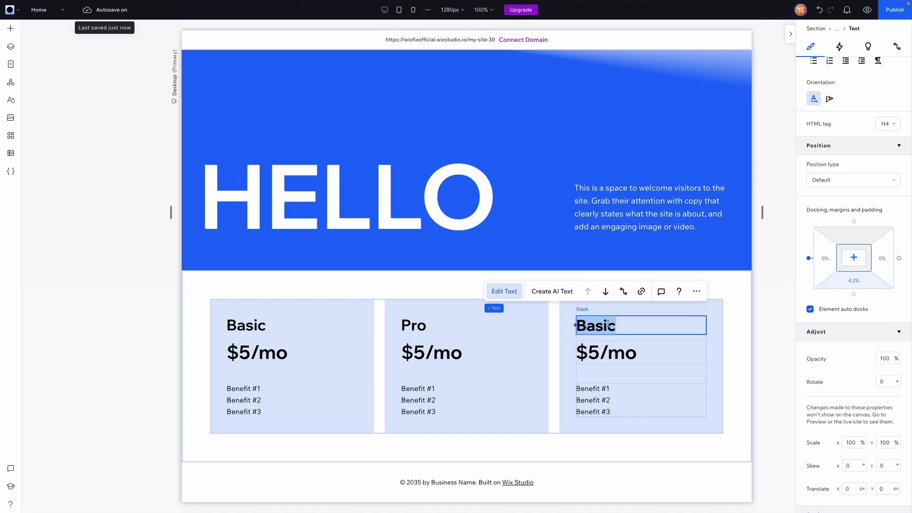
pyautogui.write('VIP')
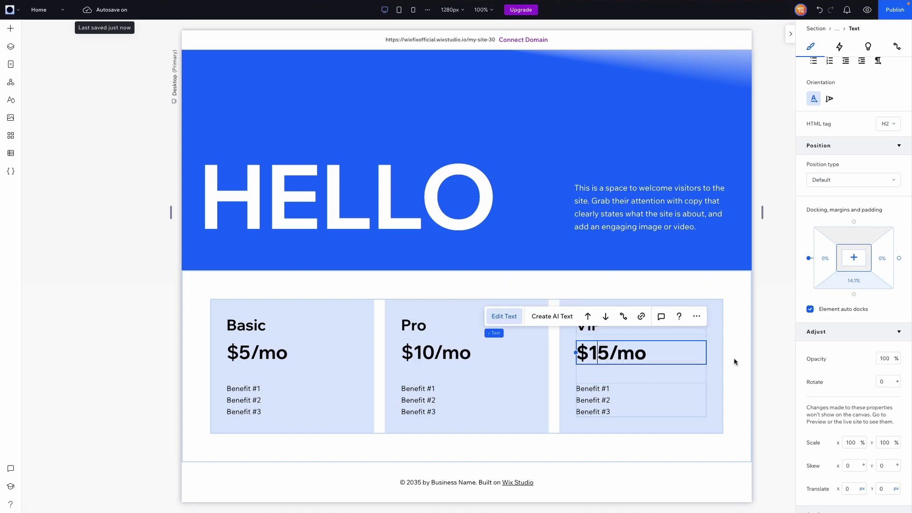
pyautogui.click(734, 362)
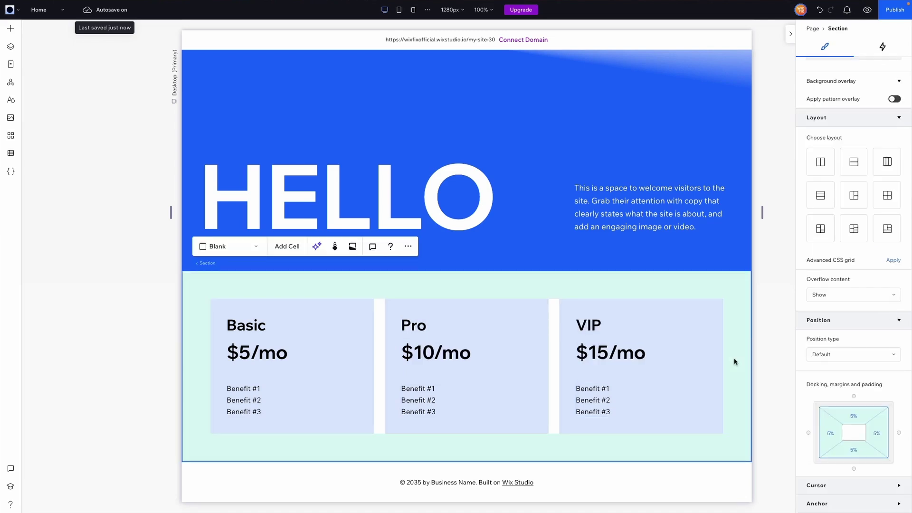
pyautogui.click(720, 350)
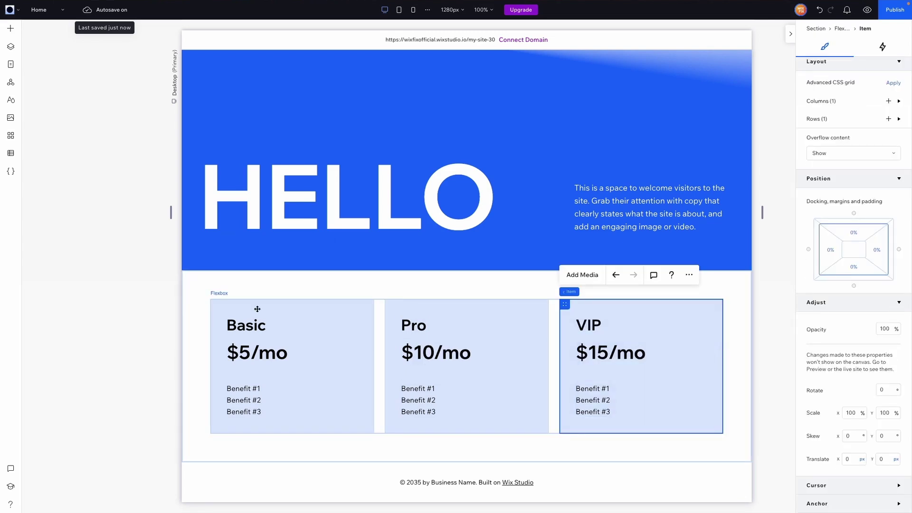
# Place a label-less button on the Basic card sized to 100% width and 100% min height.
pyautogui.click(10, 30)
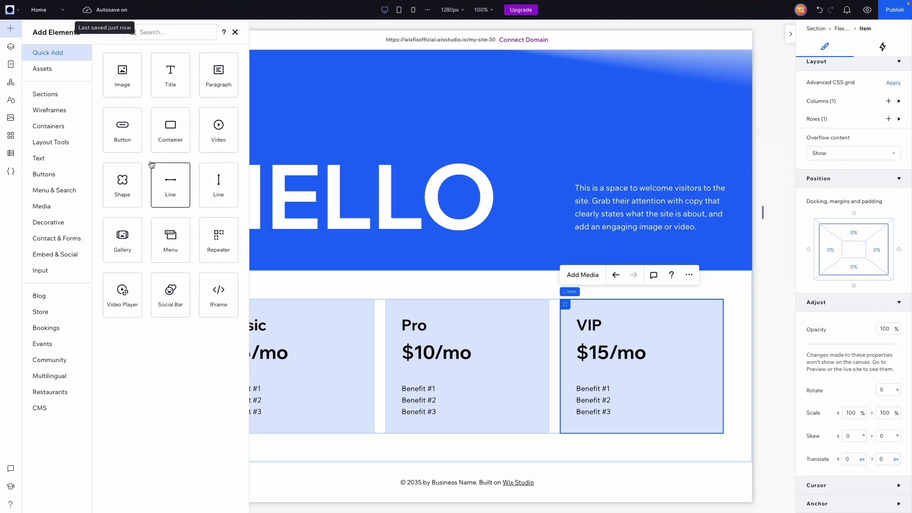
pyautogui.moveTo(122, 133); pyautogui.dragTo(249, 308)
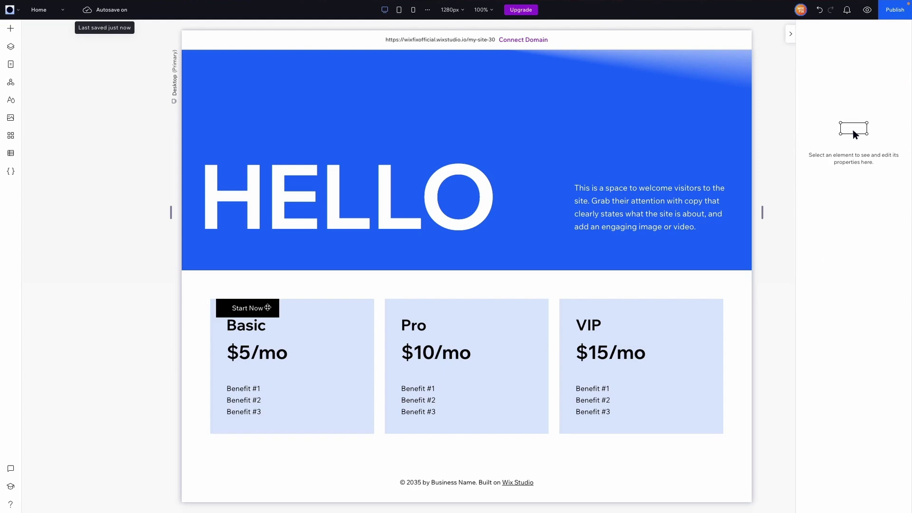
pyautogui.click(243, 276)
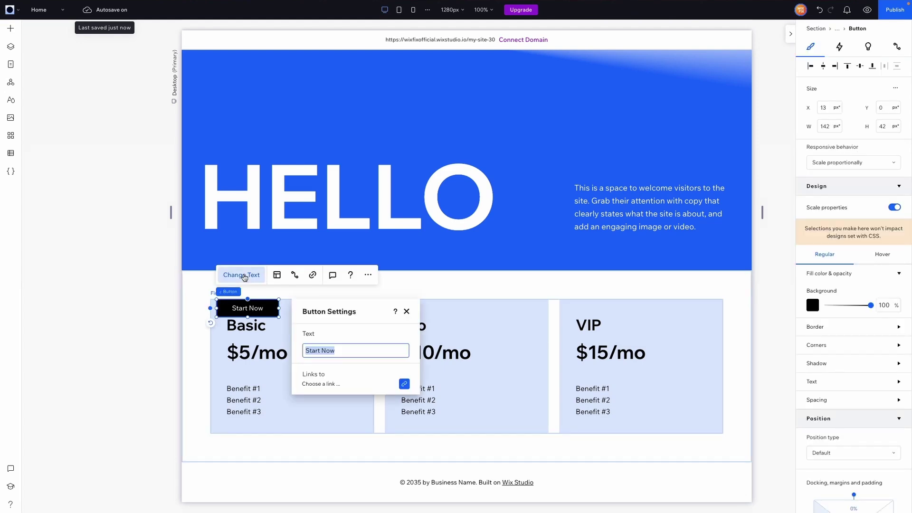
pyautogui.press('BackSpace')
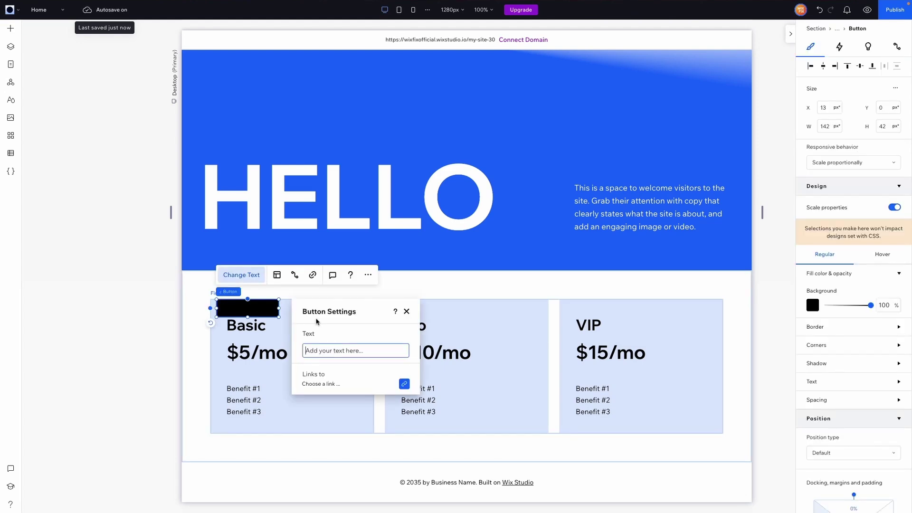
pyautogui.click(895, 89)
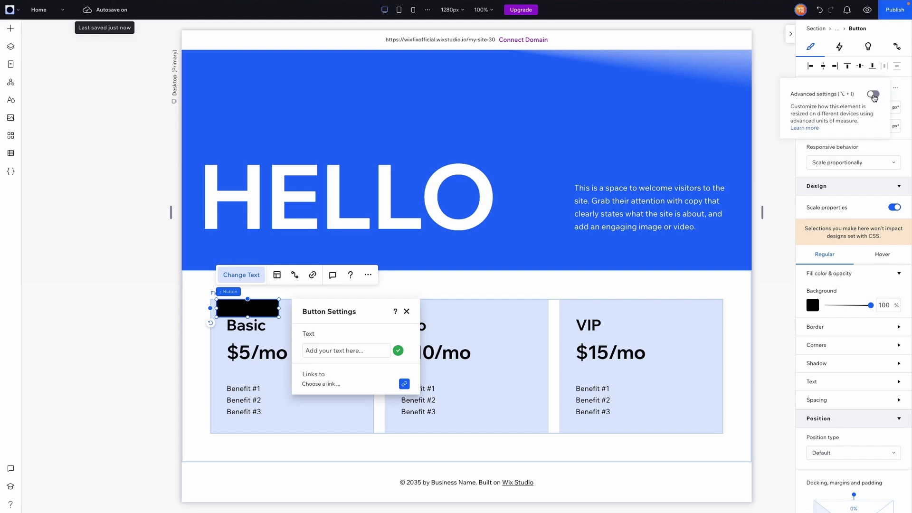
pyautogui.click(873, 94)
pyautogui.click(836, 109)
pyautogui.write('1')
pyautogui.press('Tab')
pyautogui.press('Tab')
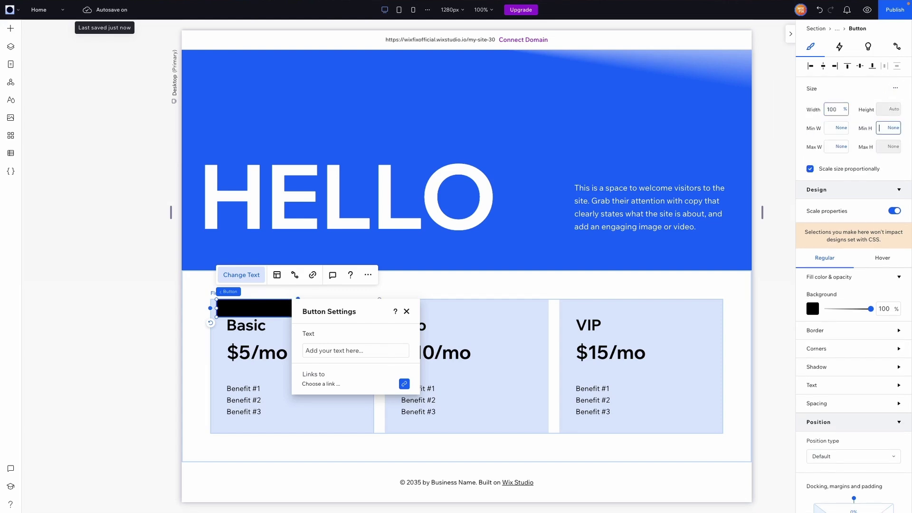
pyautogui.press('Return')
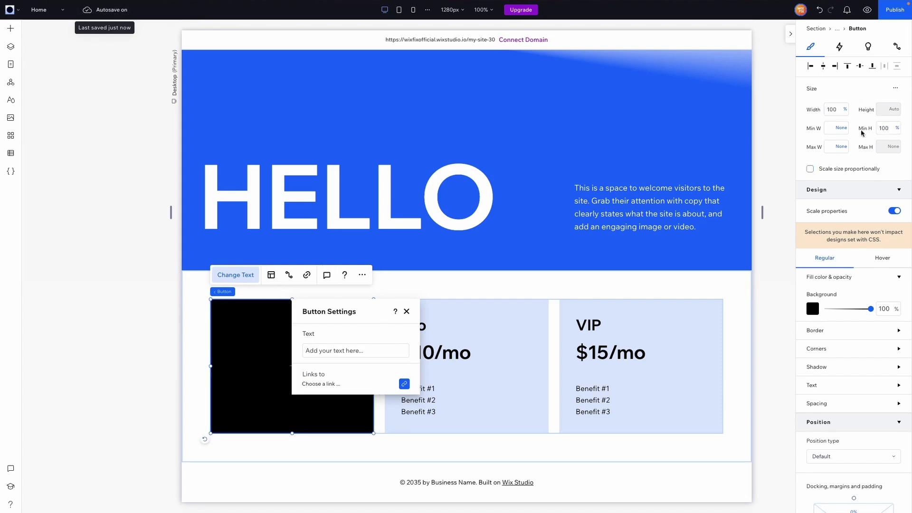
# Set the button's background opacity to 0 for both Regular and Hover states.
pyautogui.click(887, 310)
pyautogui.write('0')
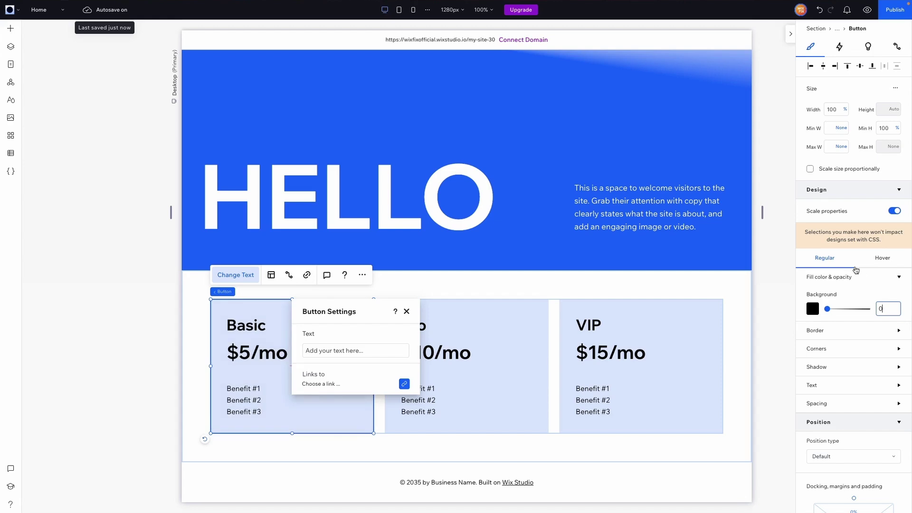
pyautogui.click(883, 261)
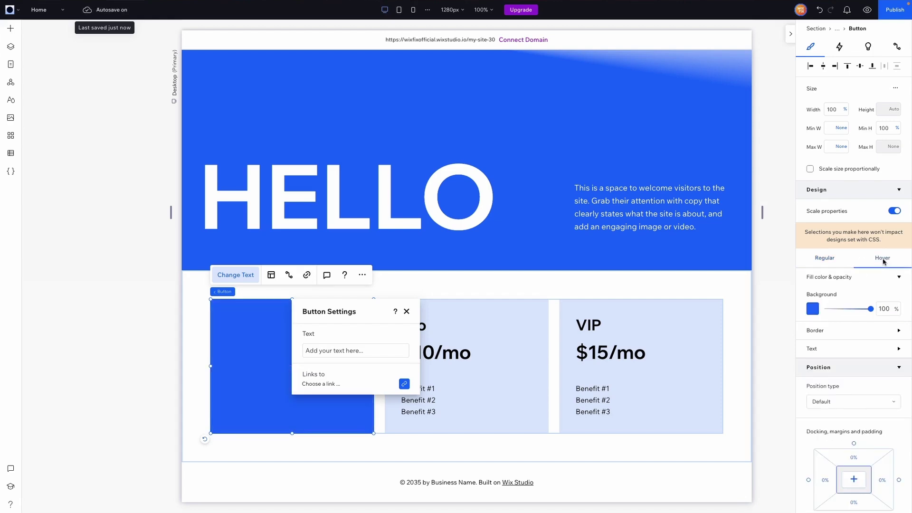
pyautogui.click(884, 309)
pyautogui.write('0')
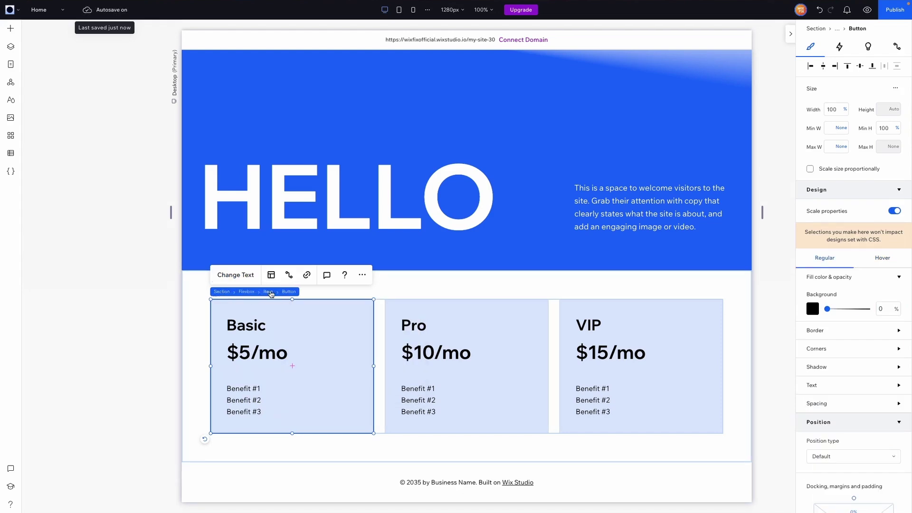
pyautogui.click(271, 292)
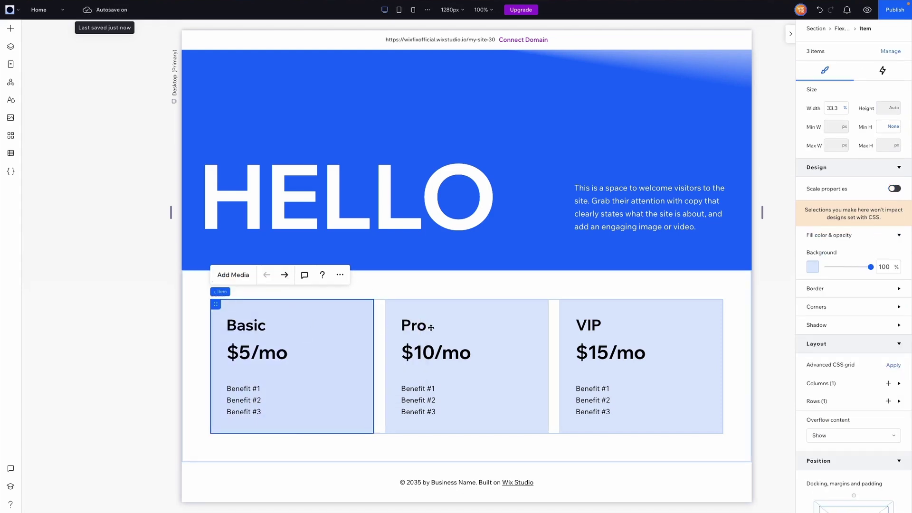
# Create a custom hover animation for the Basic card with Translate Y set to -3.
pyautogui.click(883, 71)
pyautogui.click(815, 185)
pyautogui.click(822, 217)
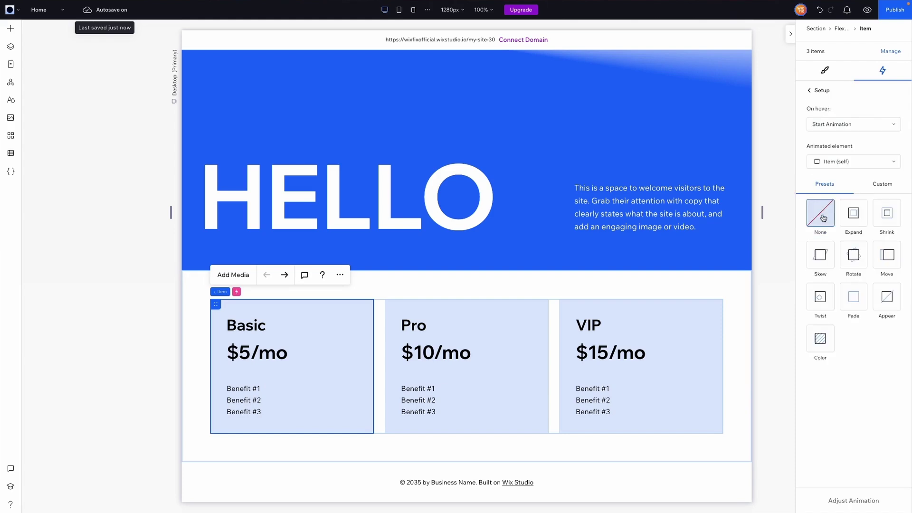
pyautogui.click(882, 184)
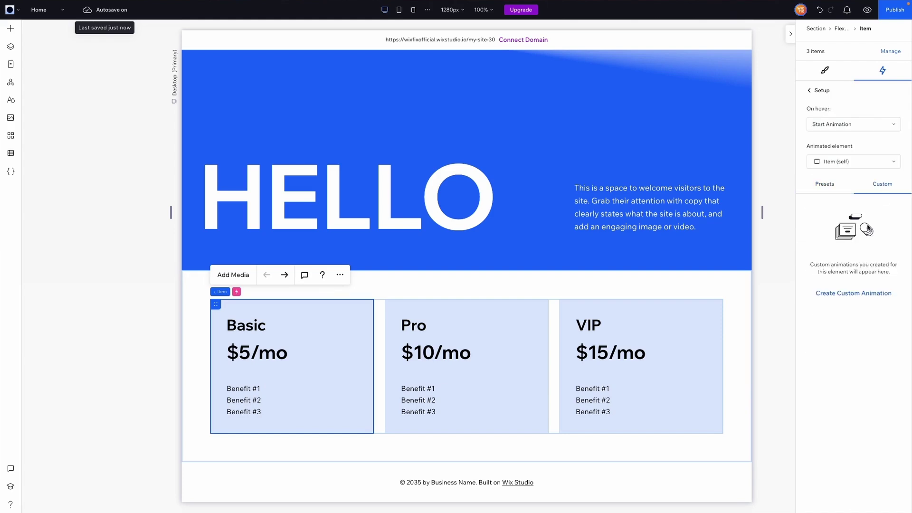
pyautogui.click(844, 296)
pyautogui.click(884, 299)
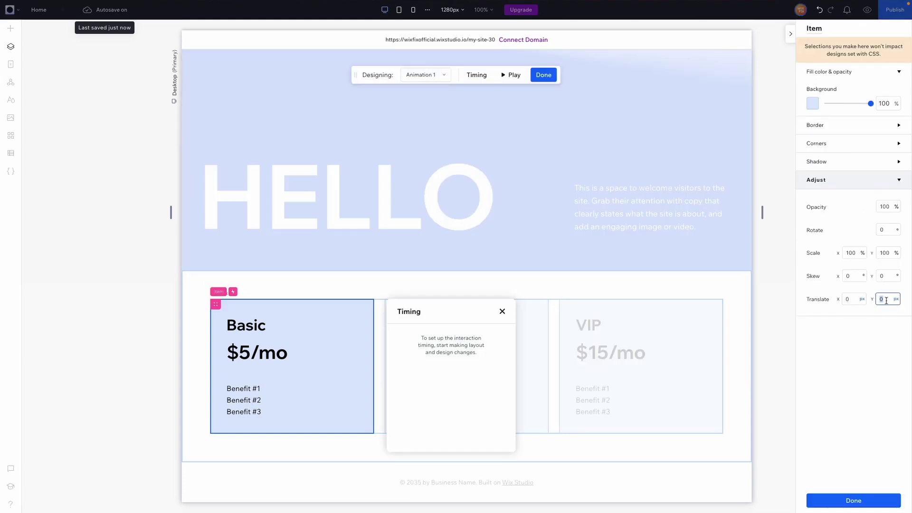
pyautogui.press('BackSpace')
pyautogui.write('-3')
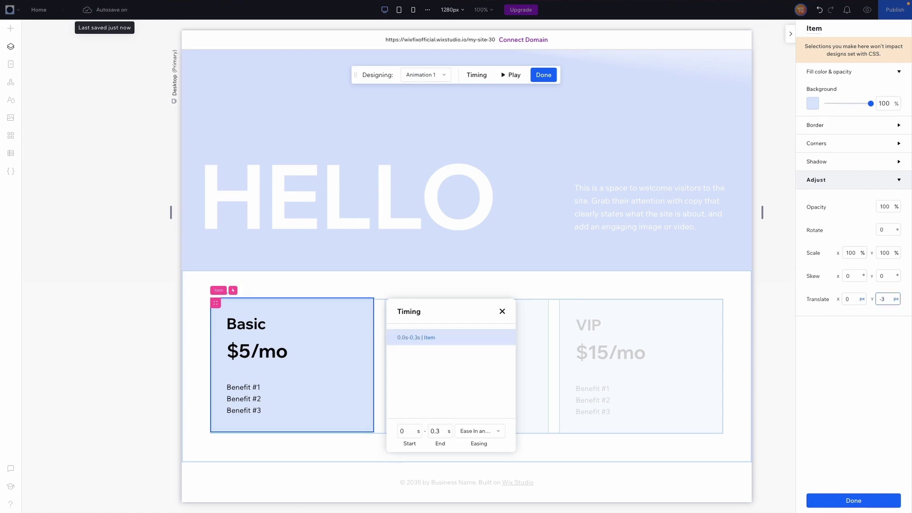
# Try a medium blue card background, revert to the lightest blue, and finish the animation.
pyautogui.click(813, 104)
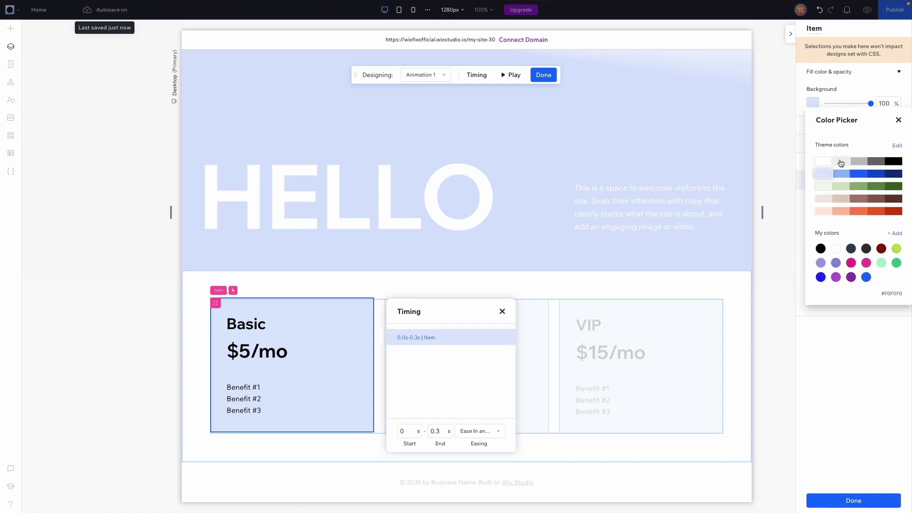
pyautogui.click(844, 176)
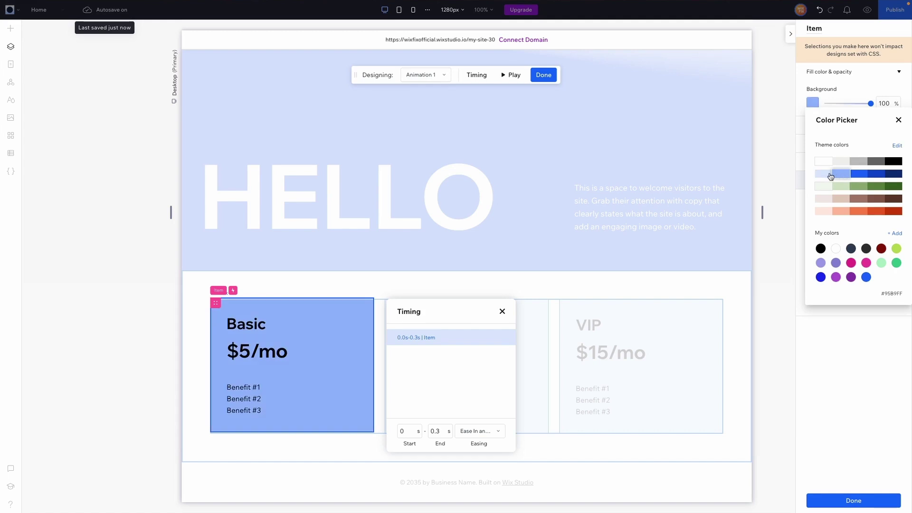
pyautogui.click(827, 175)
pyautogui.click(852, 327)
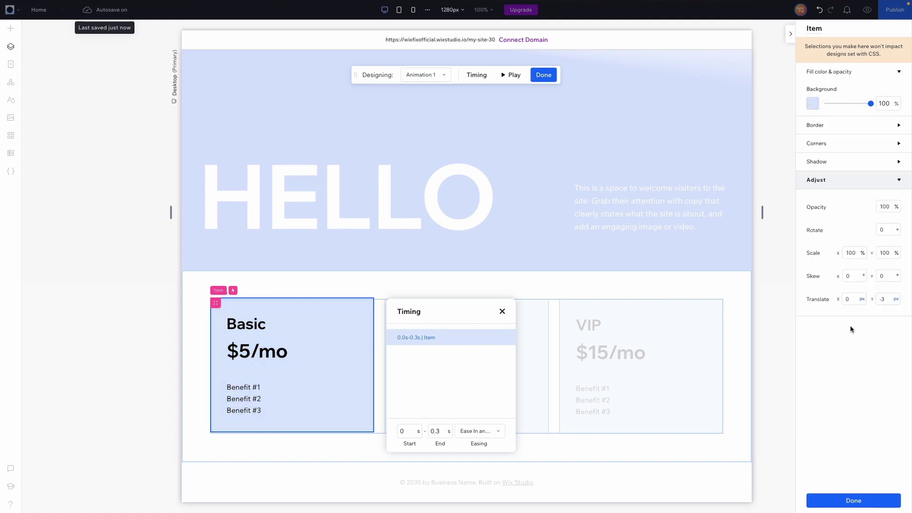
pyautogui.click(852, 500)
# Check the Pro card's hover animations, then select the button covering the Basic card.
pyautogui.click(541, 309)
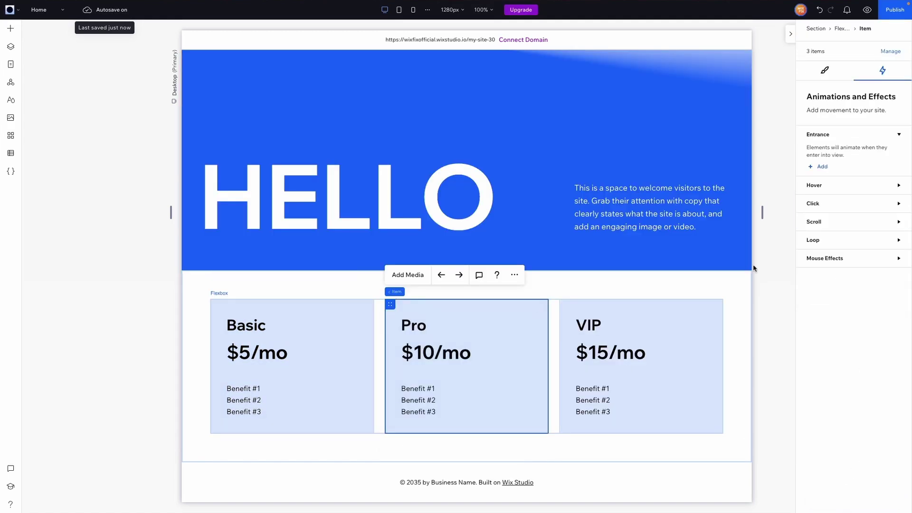
pyautogui.click(814, 188)
pyautogui.click(362, 319)
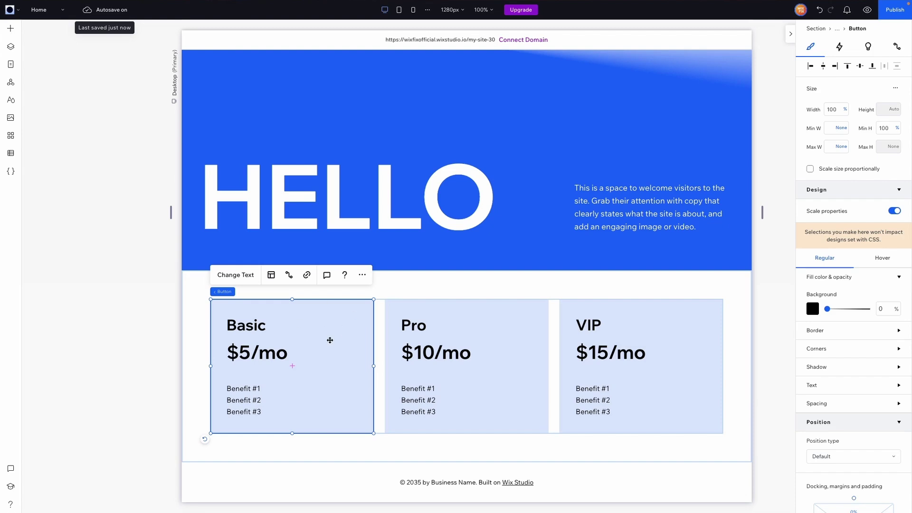
# Select the Pro card, then the VIP card and the full-size button covering it.
pyautogui.click(392, 313)
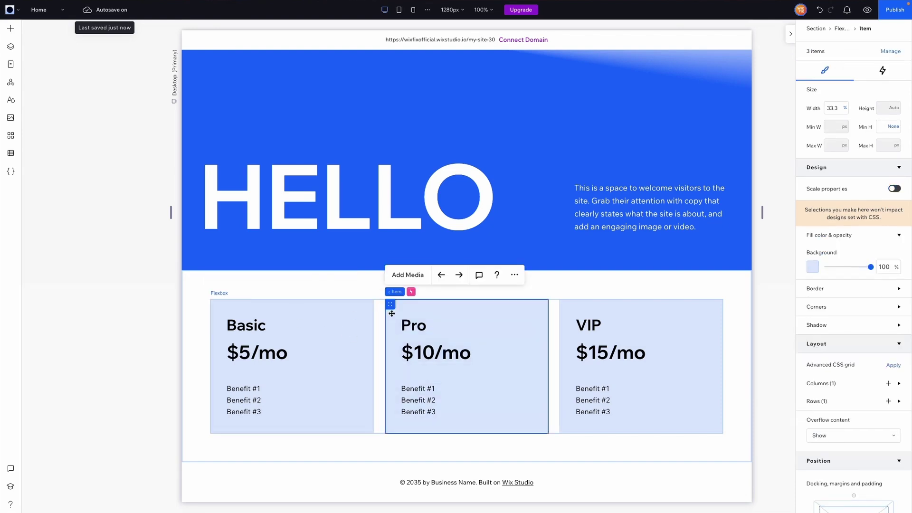
pyautogui.click(565, 327)
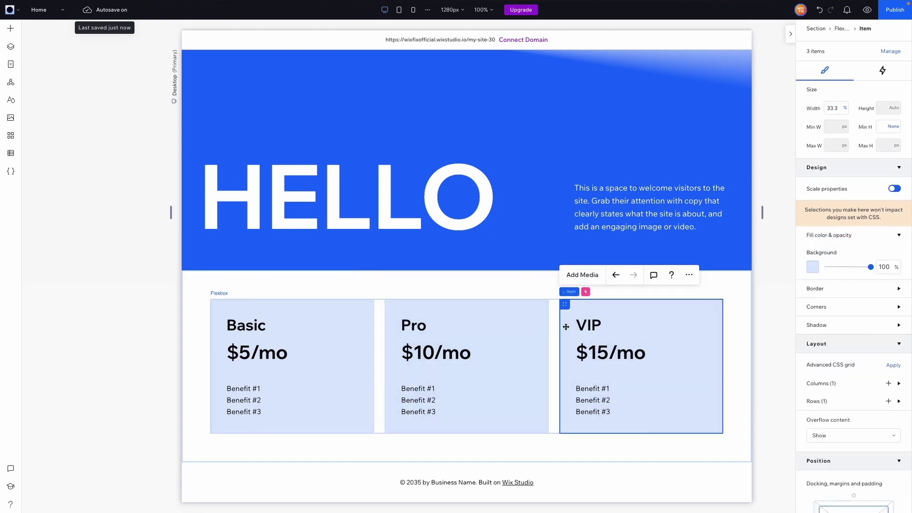
pyautogui.click(565, 327)
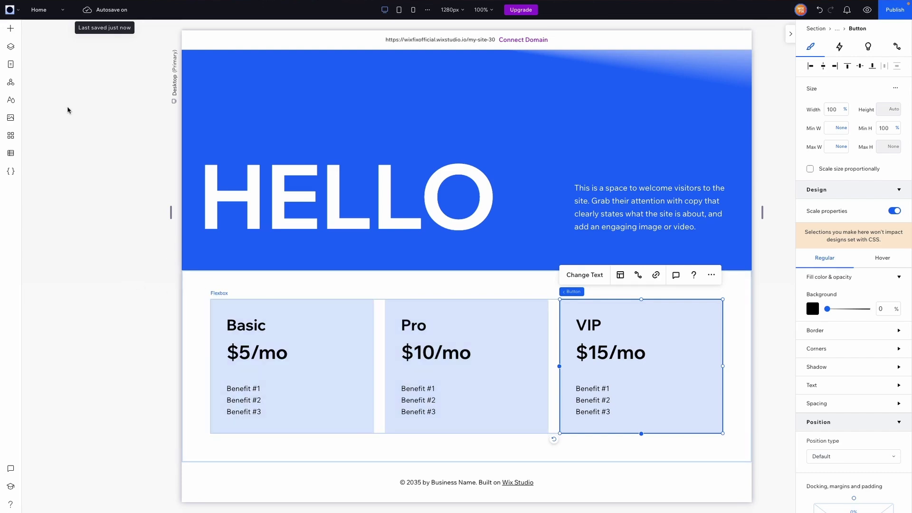
# Open the Home page code and delete all the sample code.
pyautogui.click(14, 175)
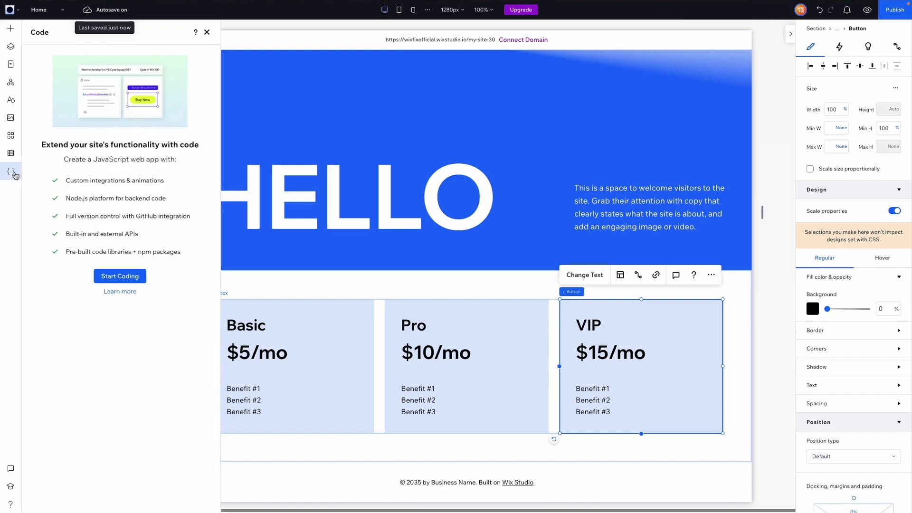
pyautogui.click(123, 277)
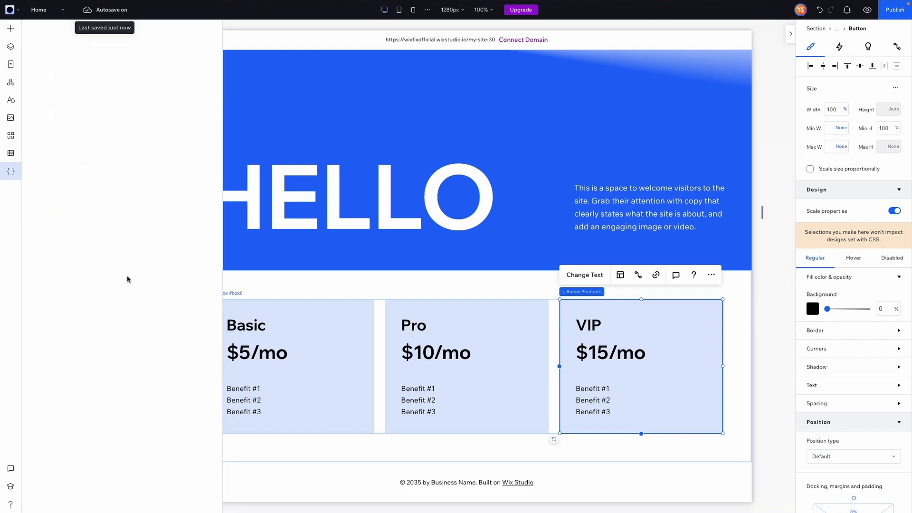
pyautogui.click(323, 459)
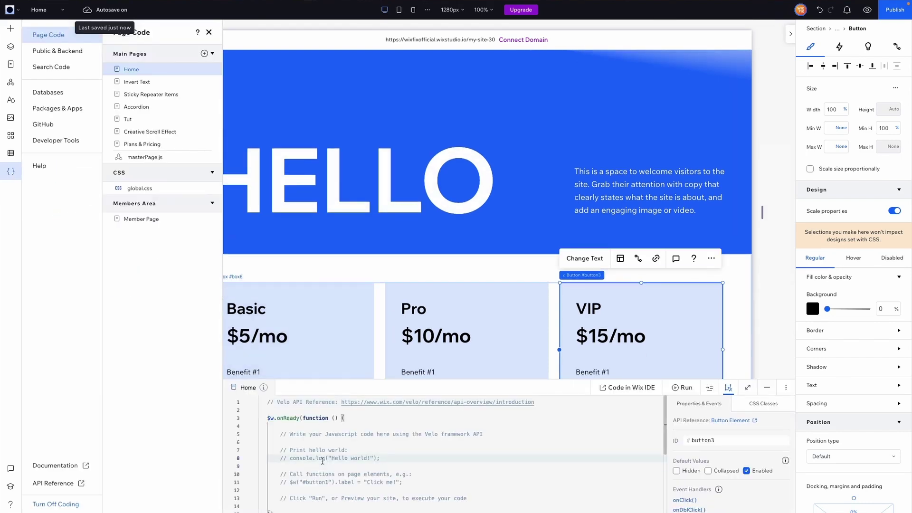
pyautogui.hotkey('ctrl', 'a')
pyautogui.press('BackSpace')
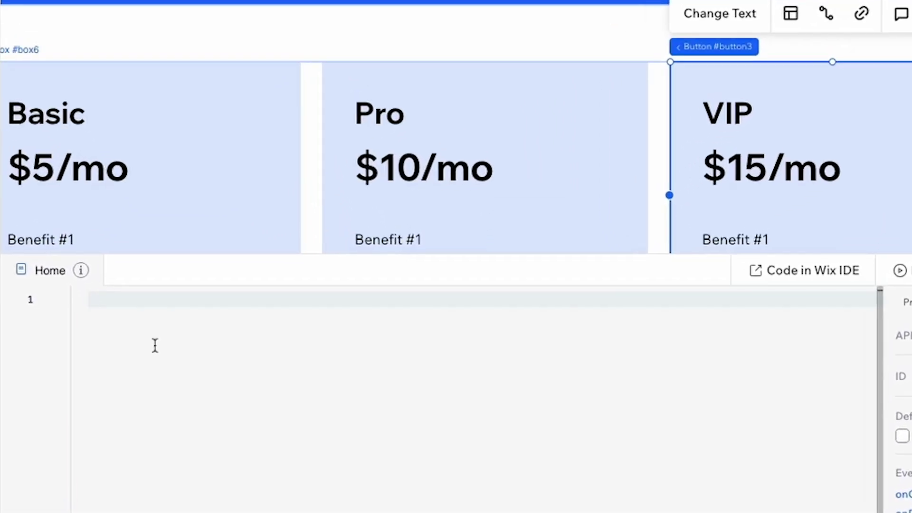
# Write import { customPurchaseFlow } from 'wix-pricing-plans-frontend'; followed by blank lines.
pyautogui.write('import {')
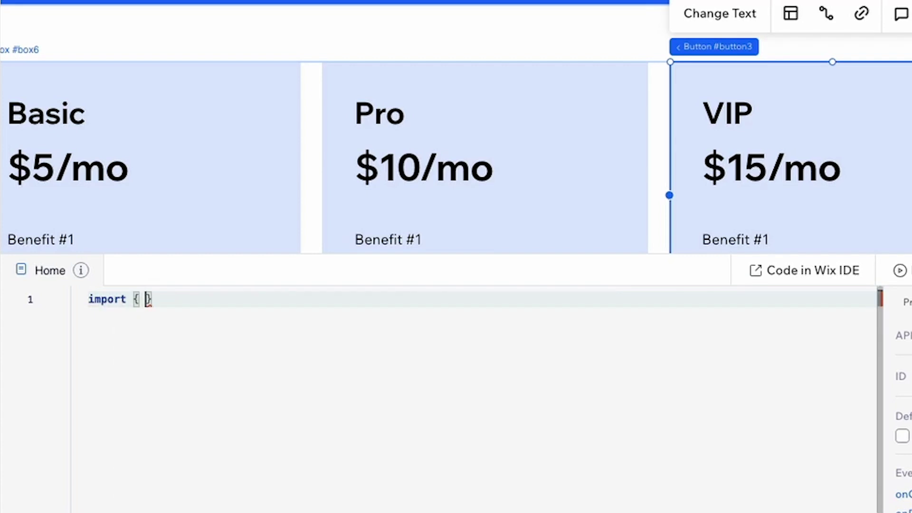
pyautogui.write(' customPurchaseFlo')
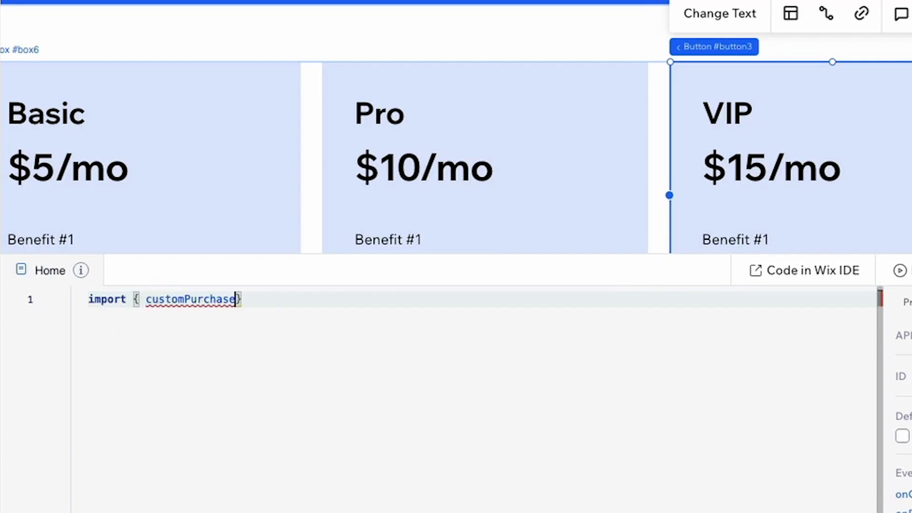
pyautogui.write('w } from')
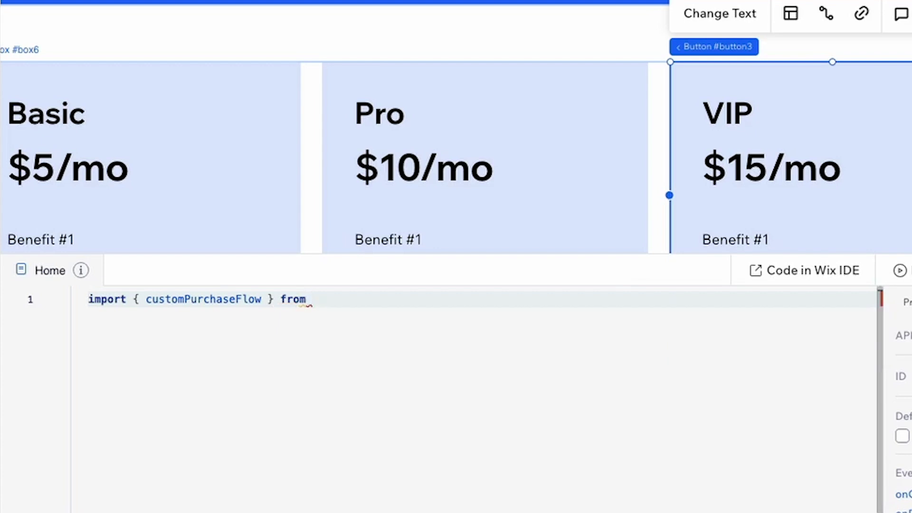
pyautogui.write(" 'wix-pri")
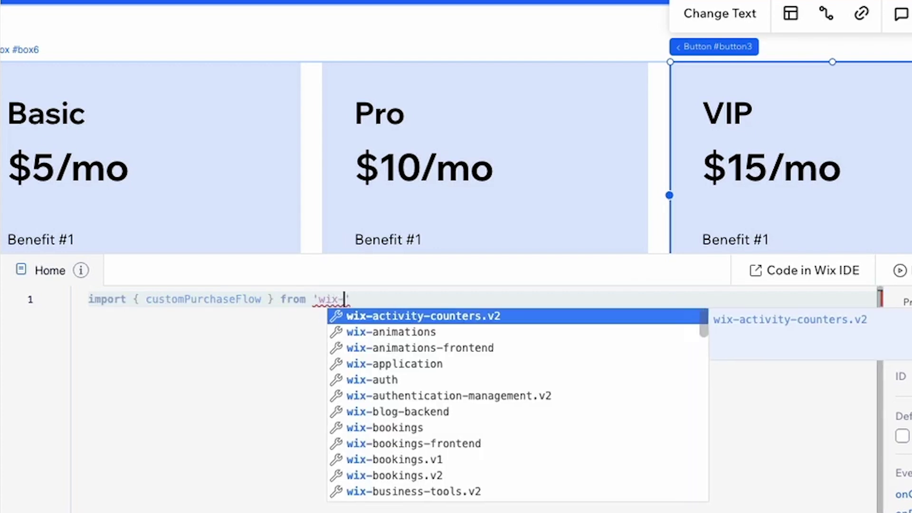
pyautogui.write('cin')
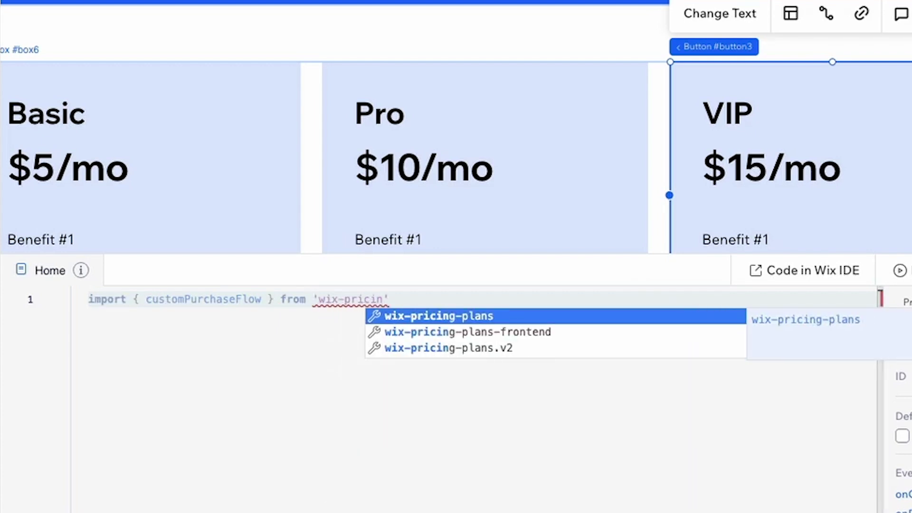
pyautogui.click(575, 331)
pyautogui.write(';')
pyautogui.press('Return')
pyautogui.press('Return')
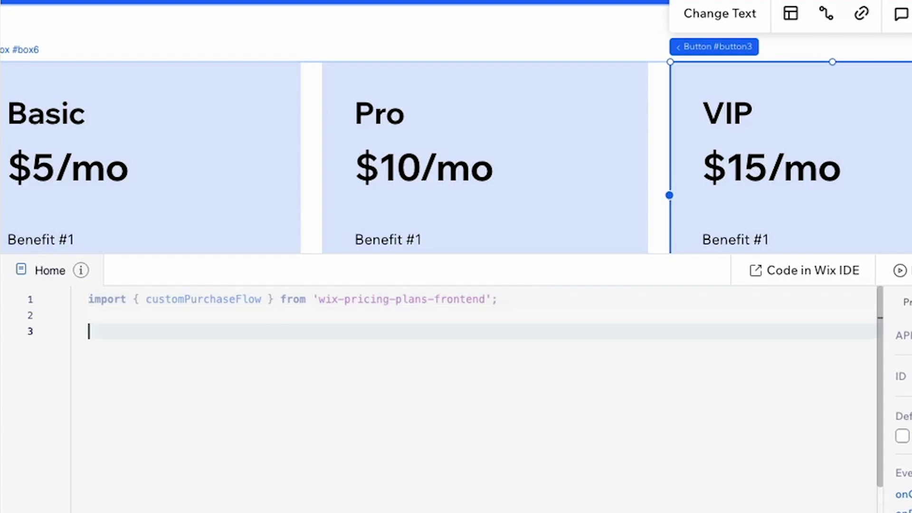
pyautogui.click(291, 313)
pyautogui.click(198, 333)
# Review the import line, then select the Basic card button.
pyautogui.tripleClick(135, 301)
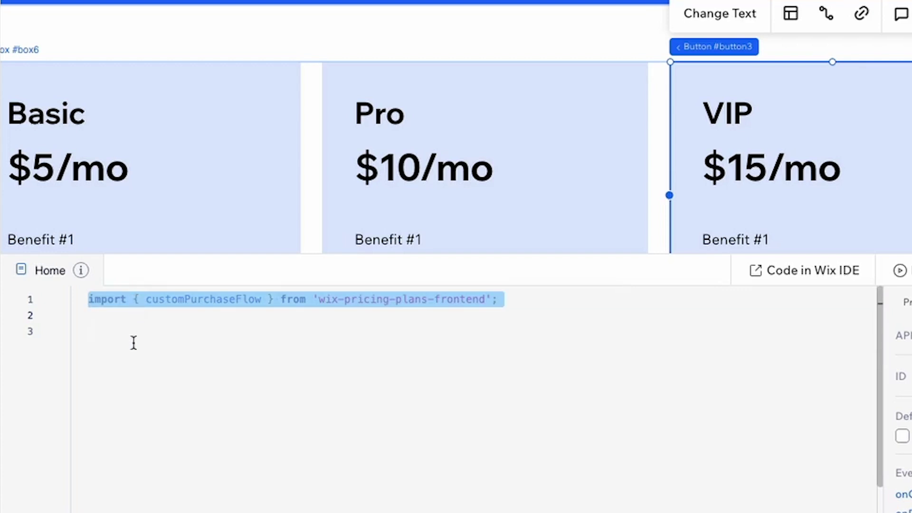
pyautogui.click(133, 332)
pyautogui.tripleClick(121, 300)
pyautogui.click(131, 334)
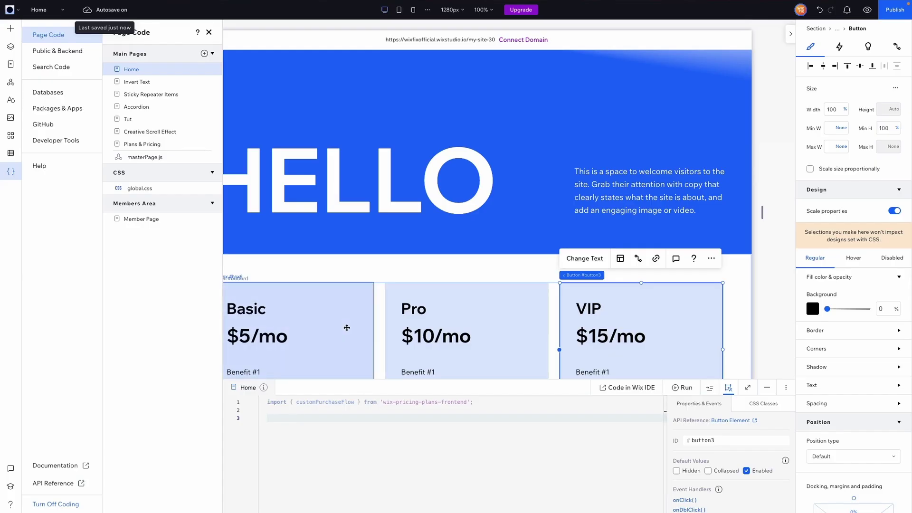
pyautogui.click(347, 328)
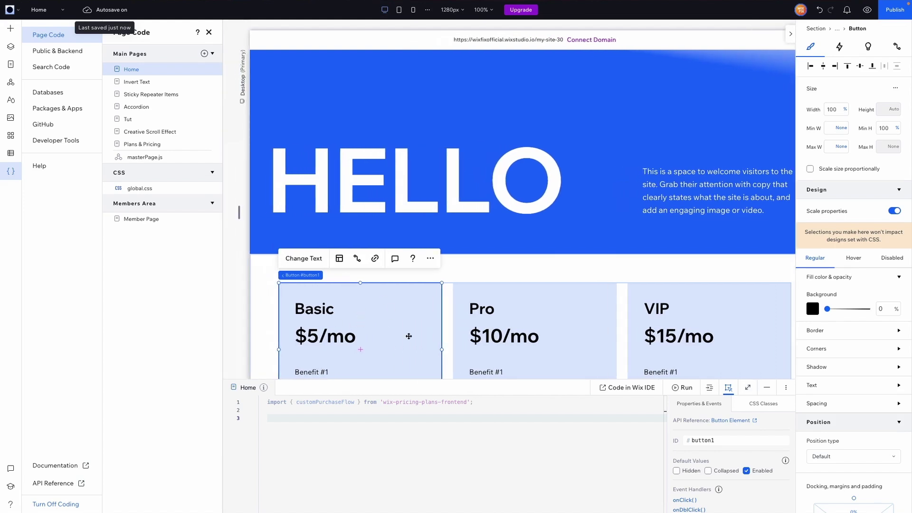
# Rename the Basic button's ID from button1 to basicBTN.
pyautogui.doubleClick(727, 440)
pyautogui.write('basicBTN')
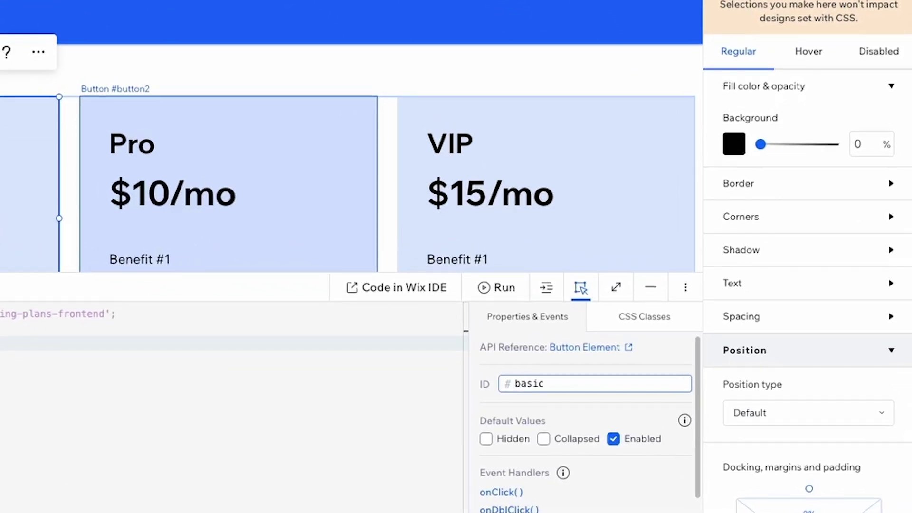
pyautogui.press('Return')
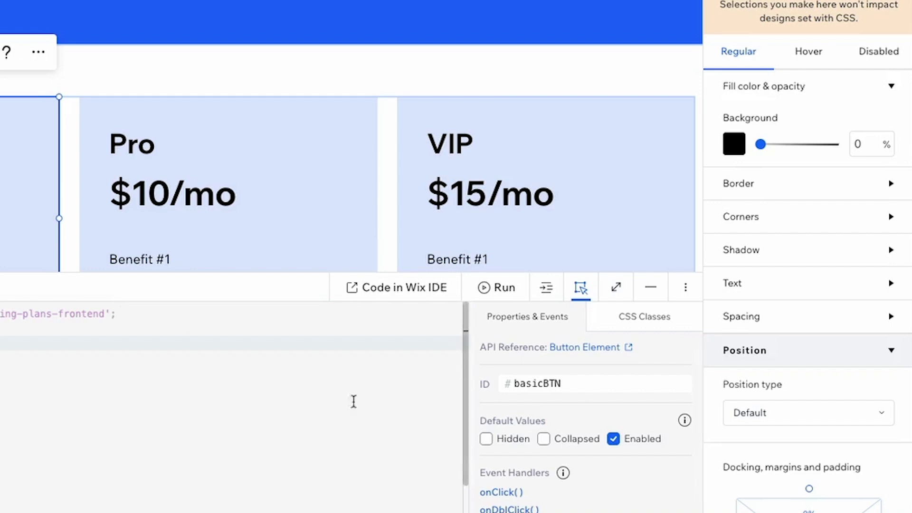
# Add a basicBTN_click onClick handler and delete its generated comments and extra blank lines.
pyautogui.scroll(-2, 552, 417)
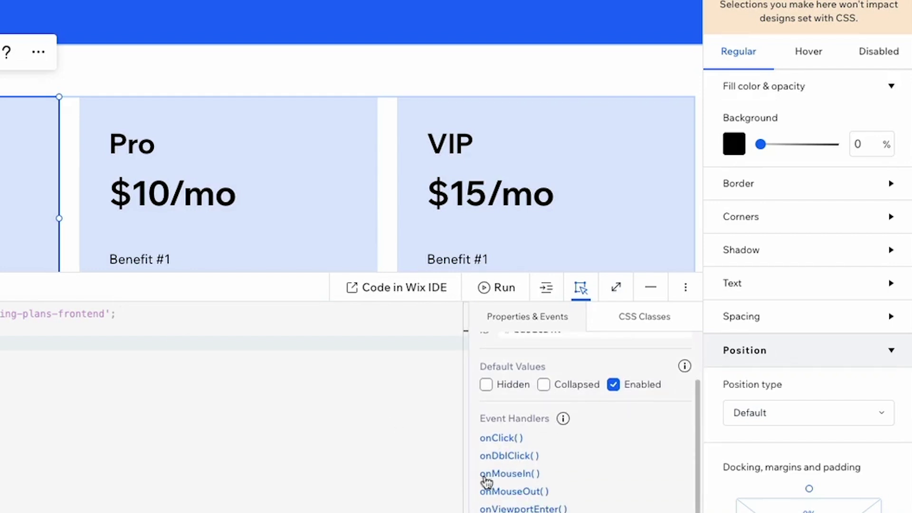
pyautogui.click(494, 437)
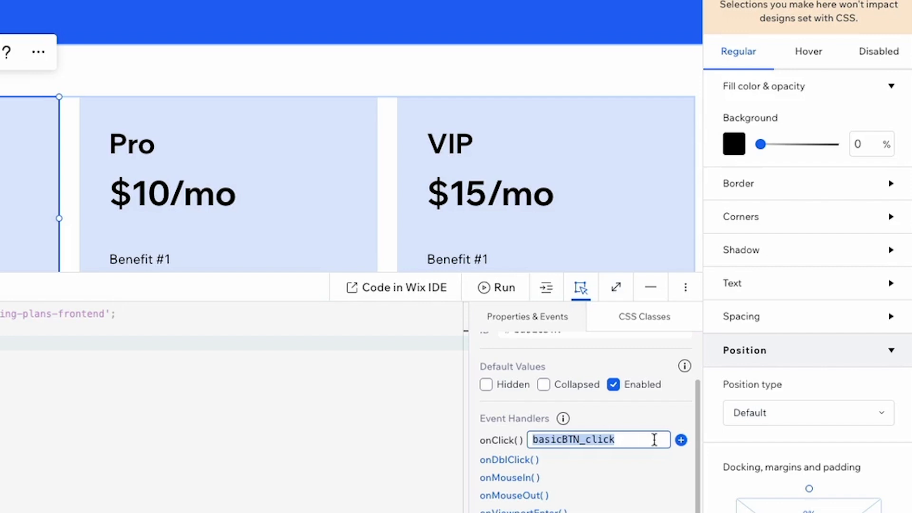
pyautogui.click(682, 441)
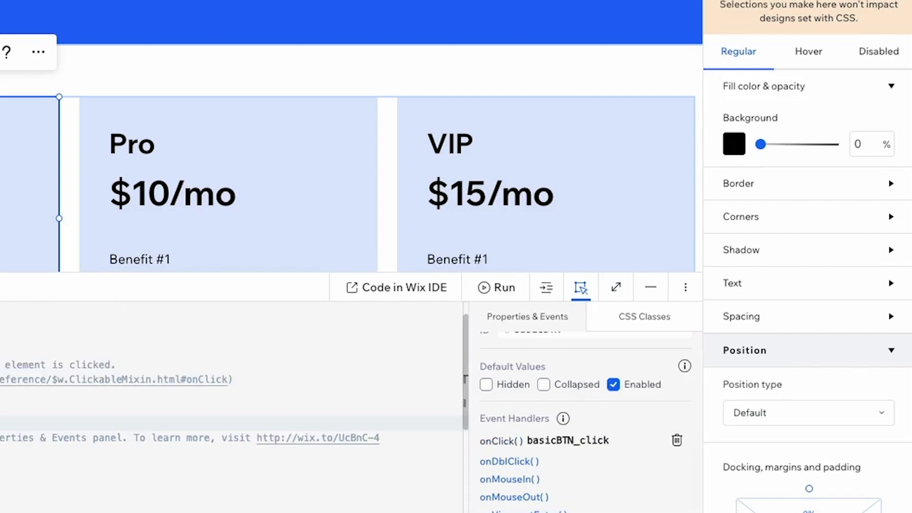
pyautogui.press('BackSpace')
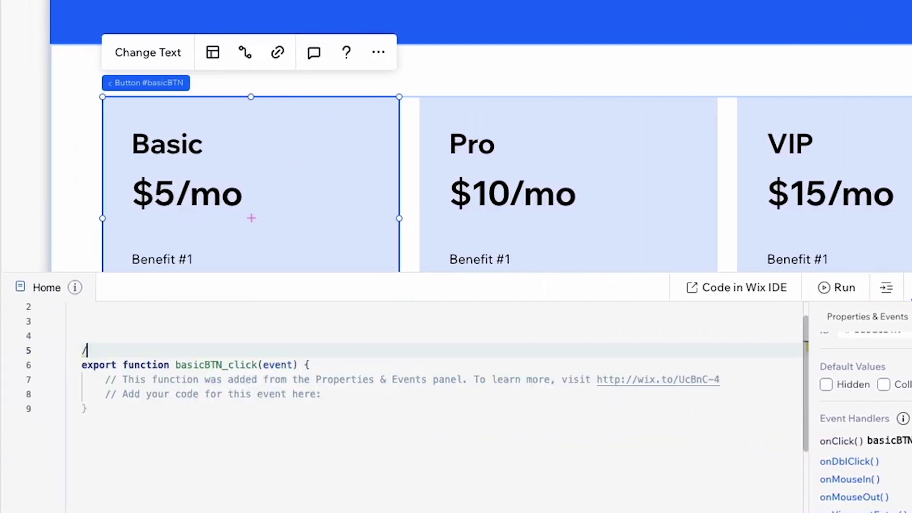
pyautogui.scroll(1, 95, 339)
pyautogui.press('BackSpace')
pyautogui.press('BackSpace')
pyautogui.moveTo(326, 388); pyautogui.dragTo(105, 372)
pyautogui.press('BackSpace')
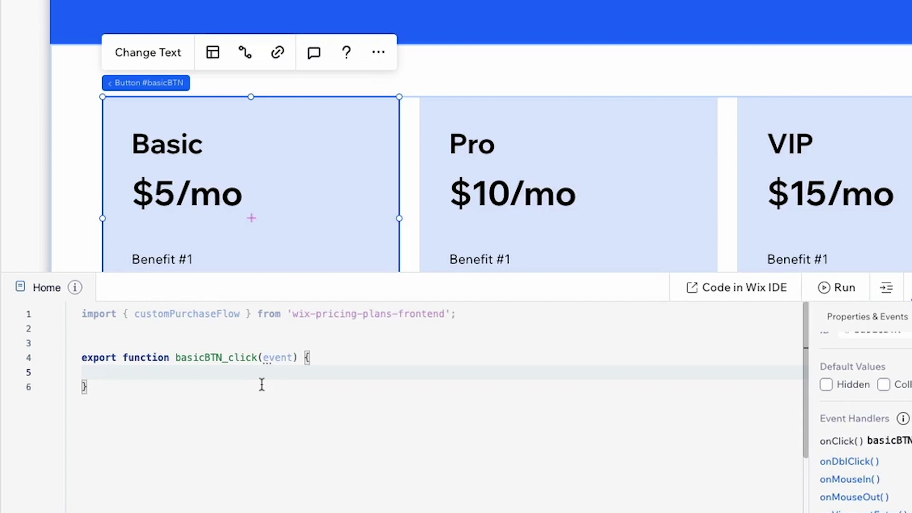
# Inside basicBTN_click, write customPurchaseFlow.navigateToCheckout({ planId: ` with an empty planId.
pyautogui.write('custom')
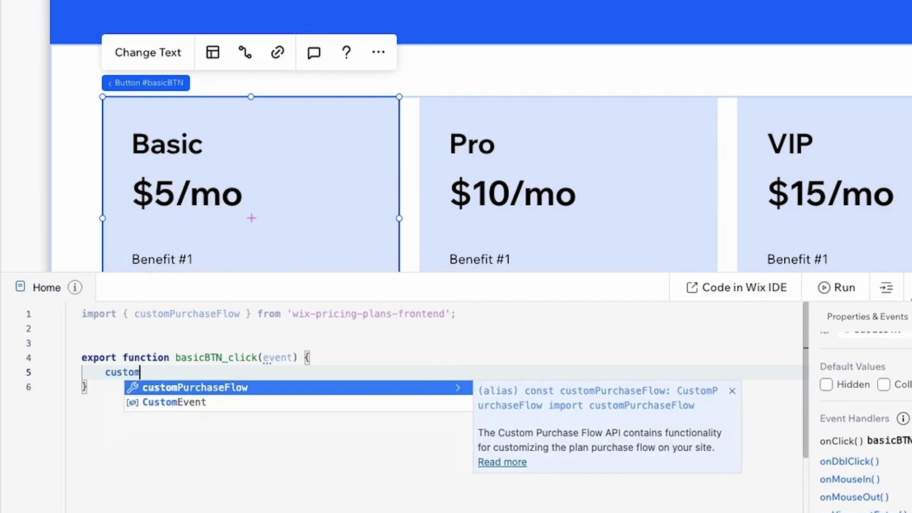
pyautogui.write('PurchaseFlow.na')
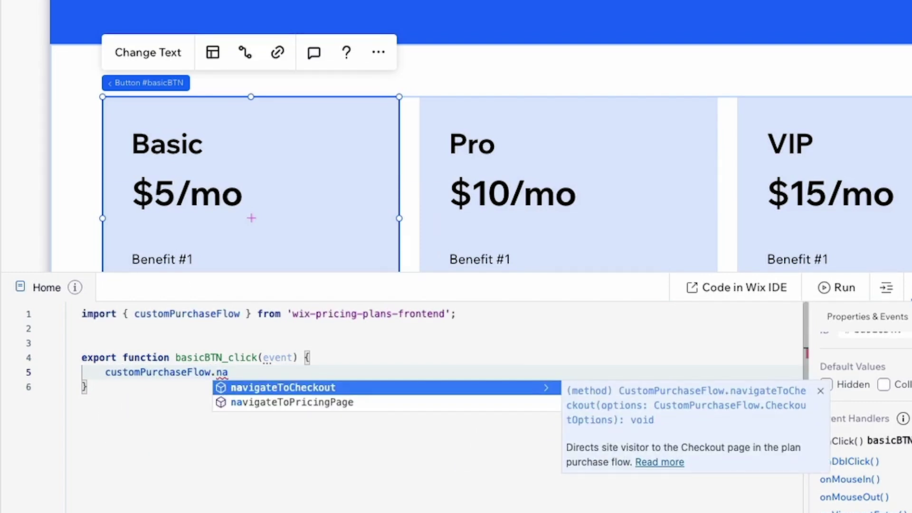
pyautogui.press('Return')
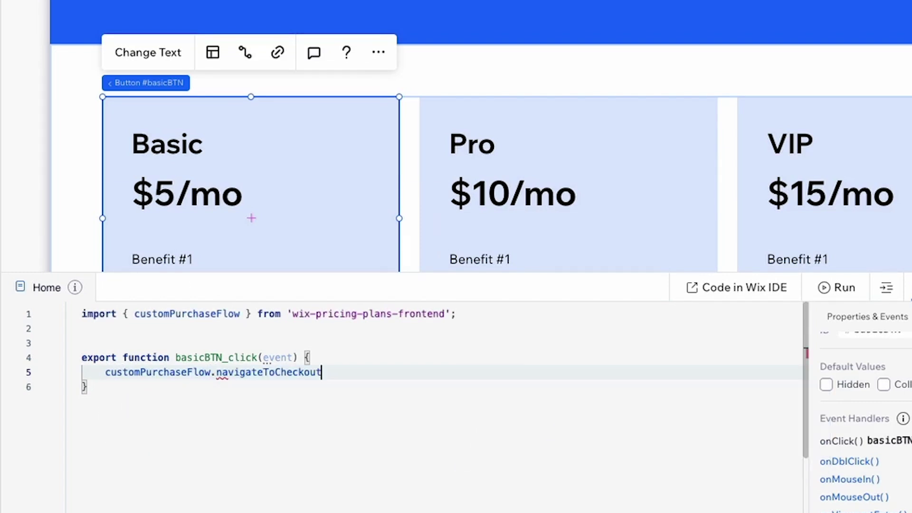
pyautogui.write('(')
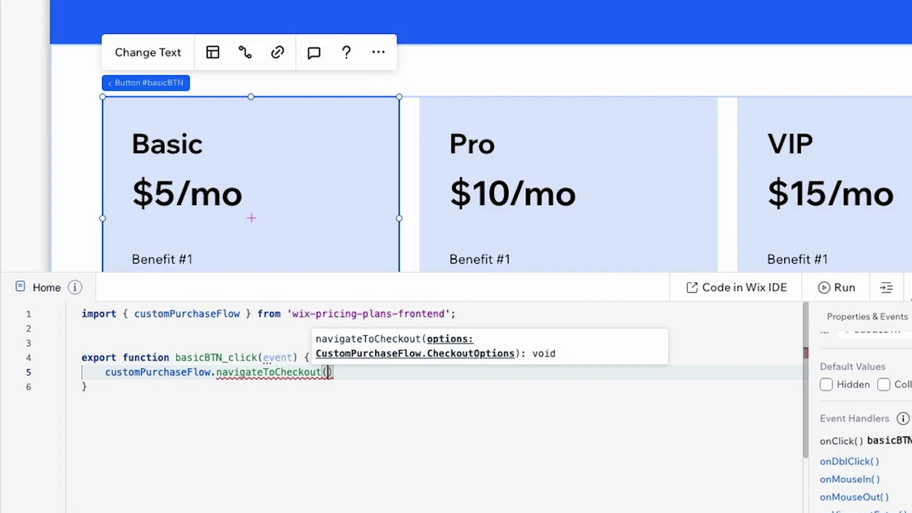
pyautogui.write('{')
pyautogui.press('Return')
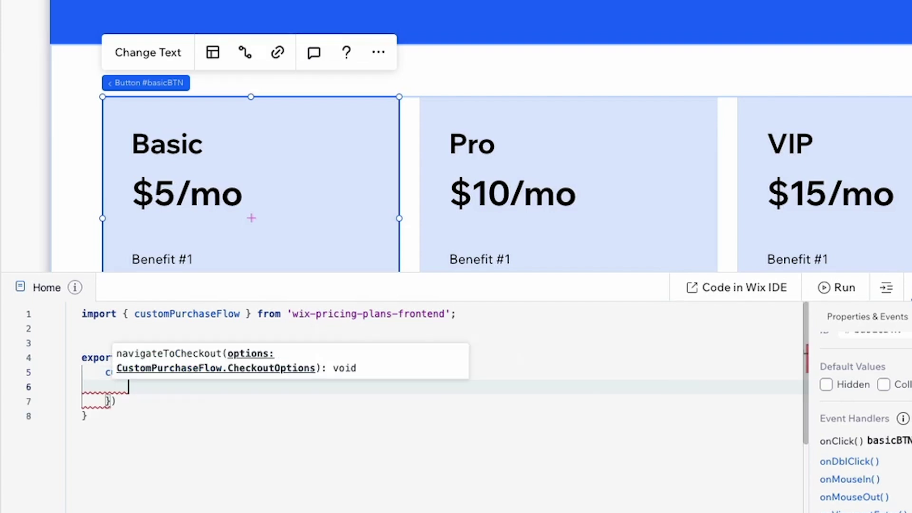
pyautogui.press('Escape')
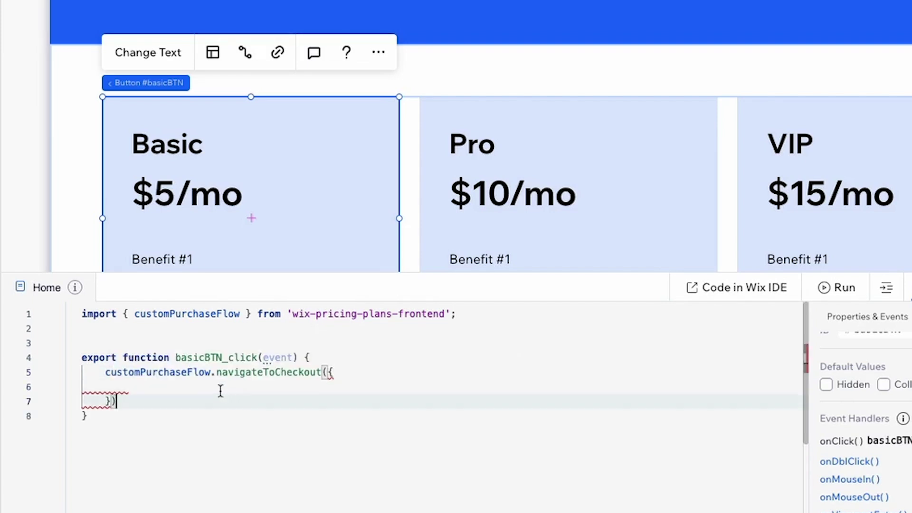
pyautogui.write('pl')
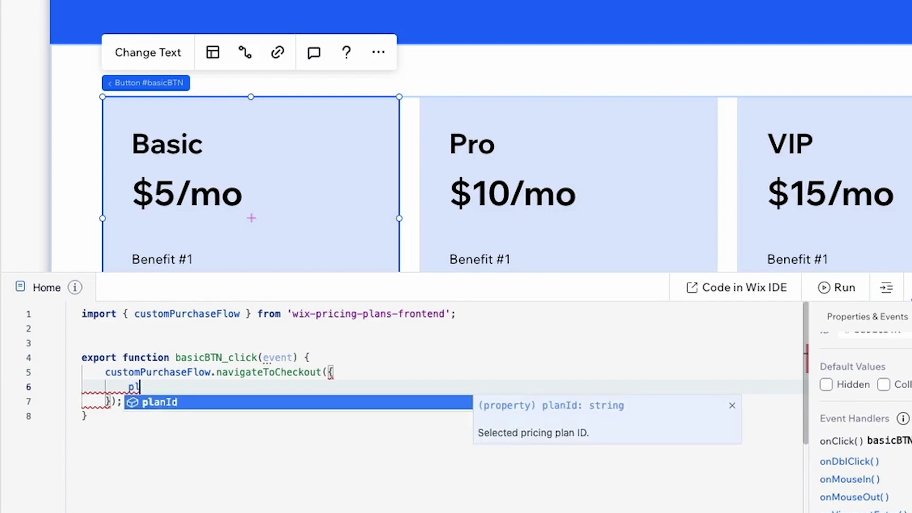
pyautogui.write('anId:')
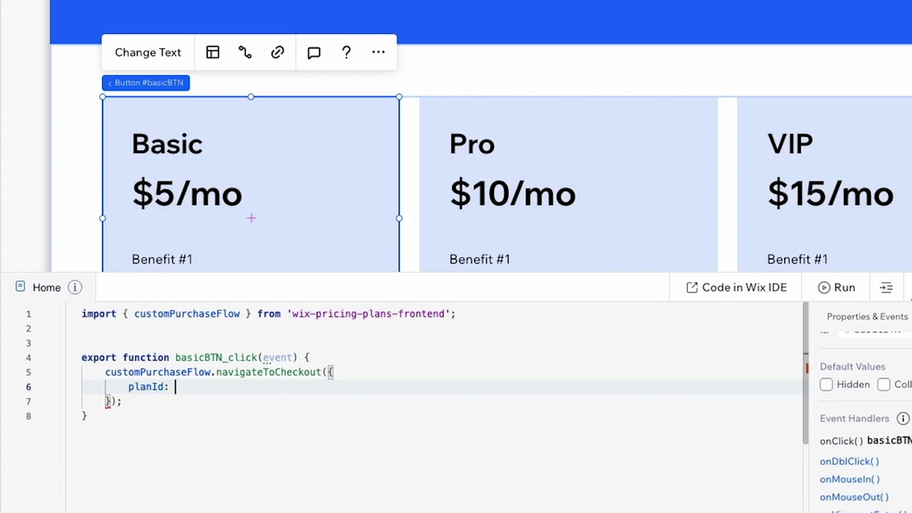
pyautogui.write('`')
pyautogui.click(48, 93)
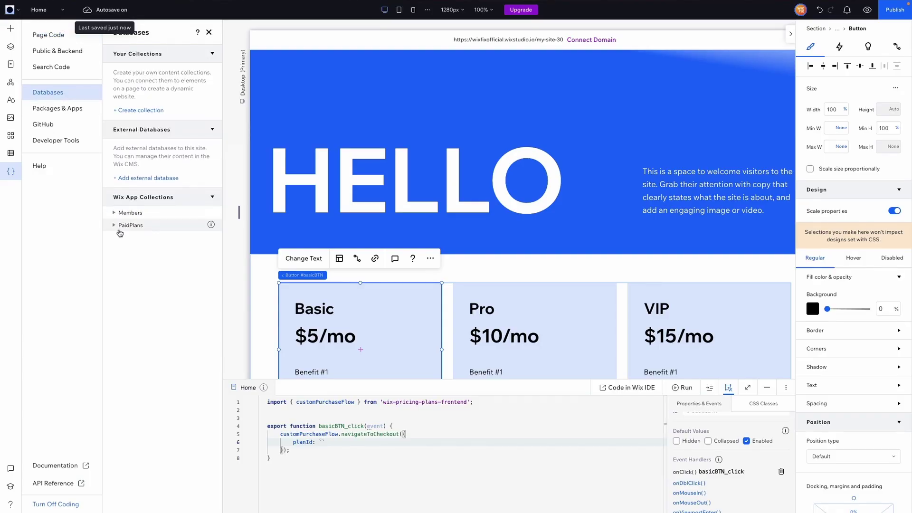
# Open the PaidPlans Plans collection in the CMS and copy the Basic plan's Role ID.
pyautogui.click(115, 226)
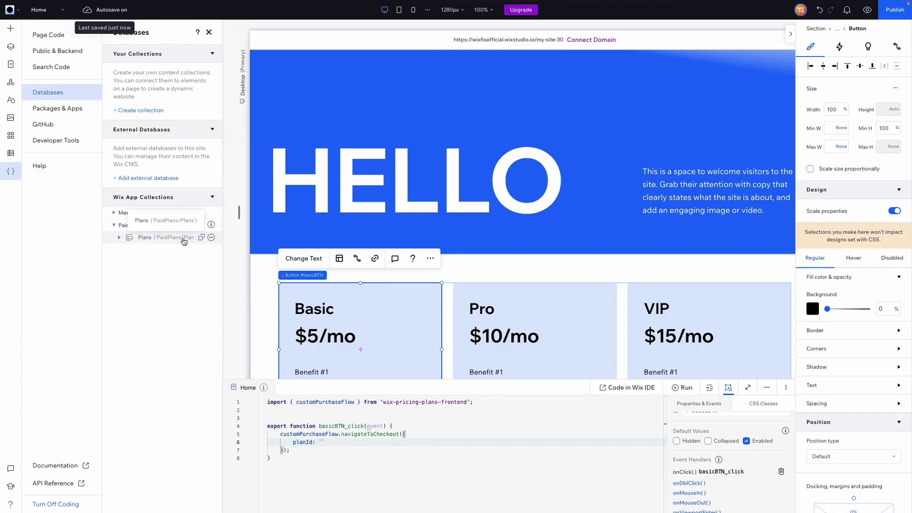
pyautogui.click(155, 238)
pyautogui.click(211, 237)
pyautogui.click(245, 240)
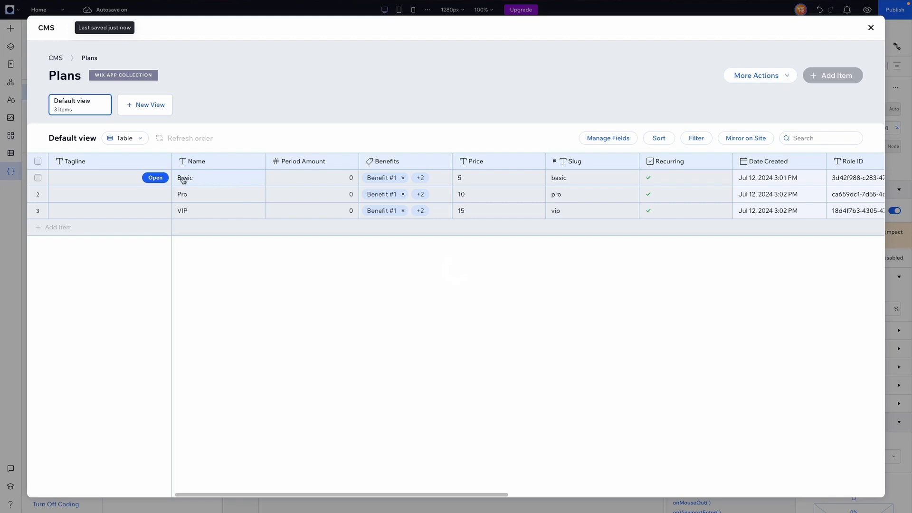
pyautogui.hscroll(8, 187, 179)
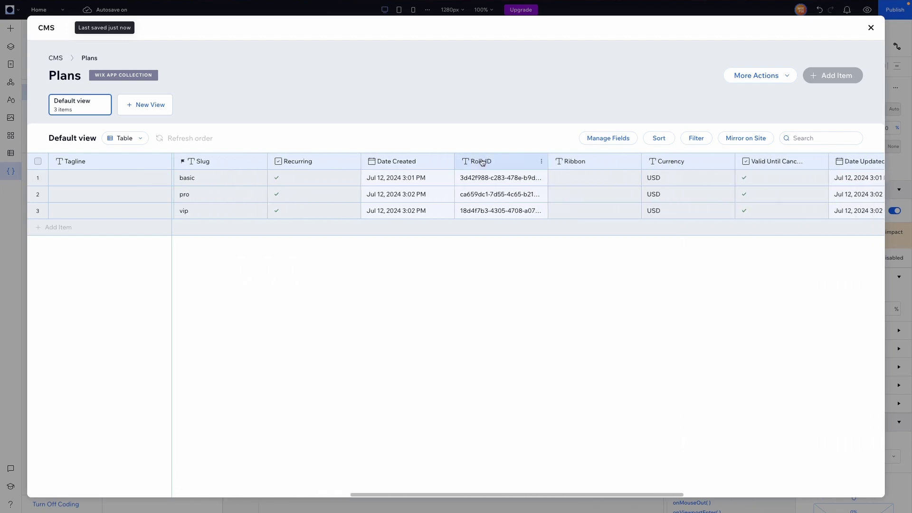
pyautogui.click(490, 177)
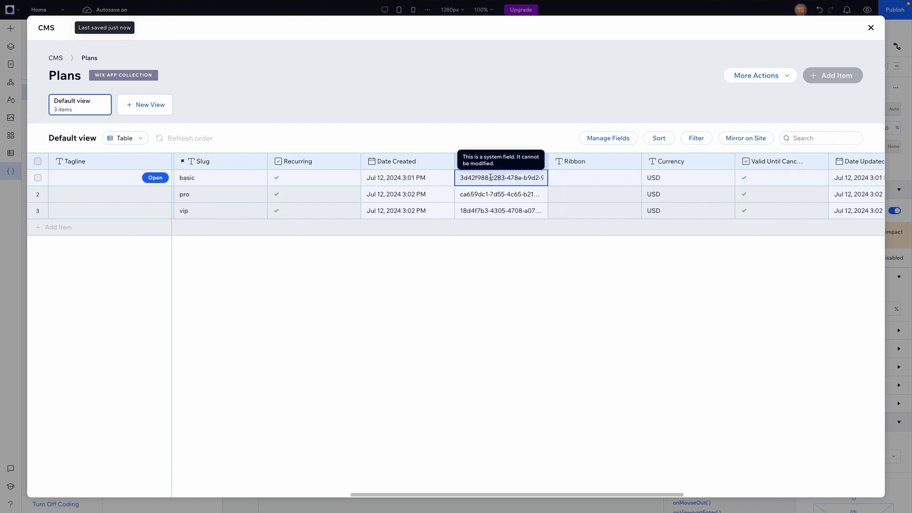
pyautogui.hotkey('ctrl', 'c')
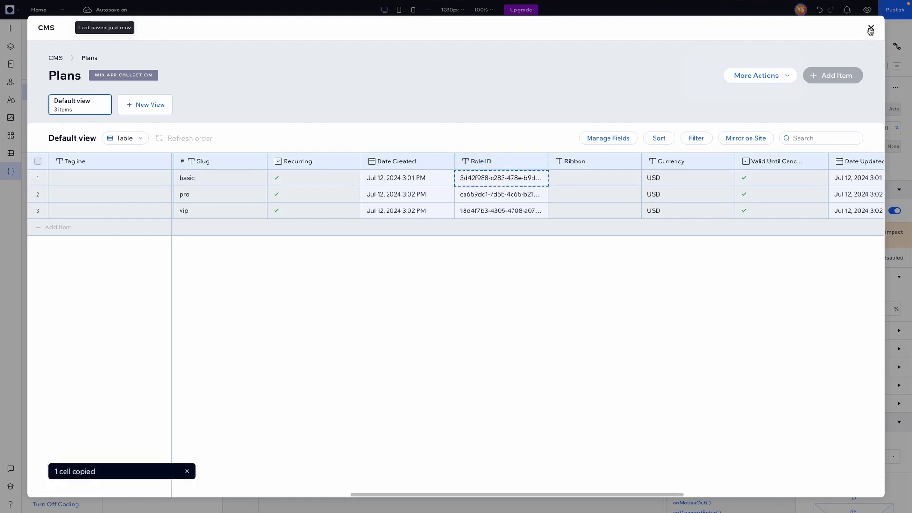
# Paste the Basic plan ID as planId, then preview and click the Basic card to reach checkout.
pyautogui.click(870, 28)
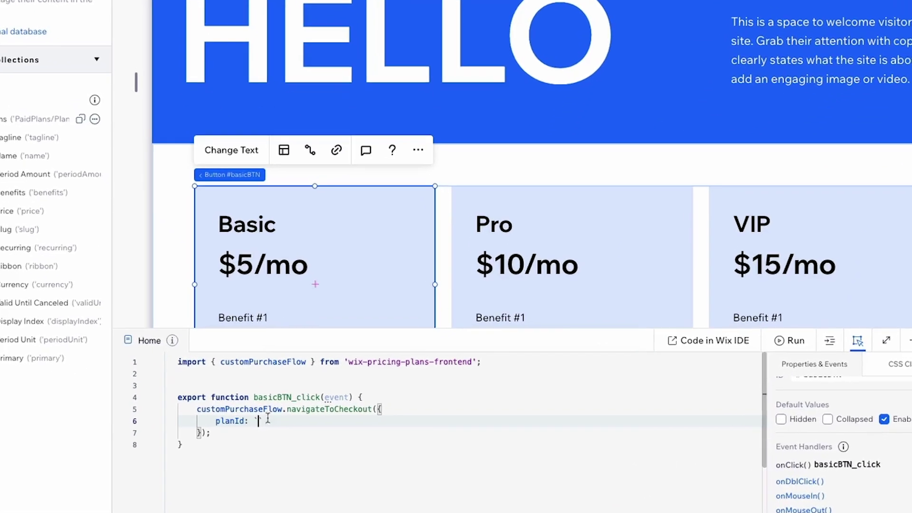
pyautogui.hotkey('ctrl', 'v')
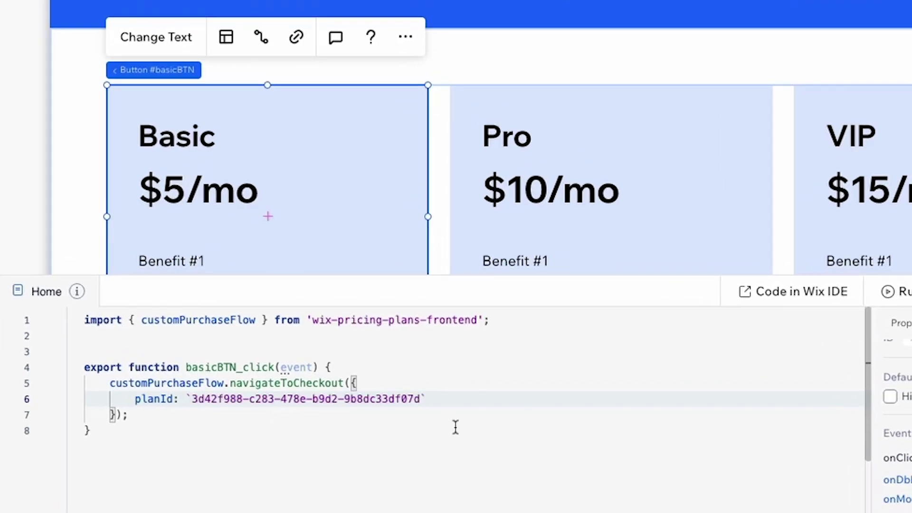
pyautogui.click(455, 426)
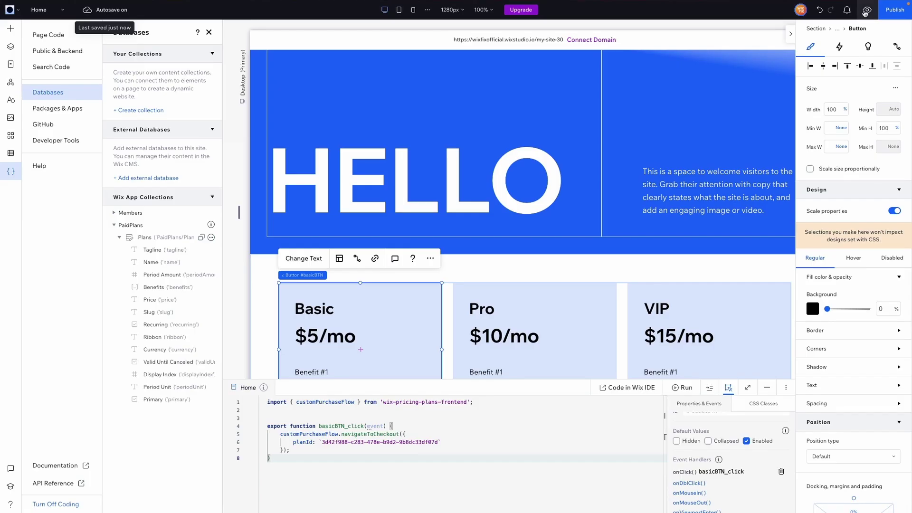
pyautogui.click(867, 10)
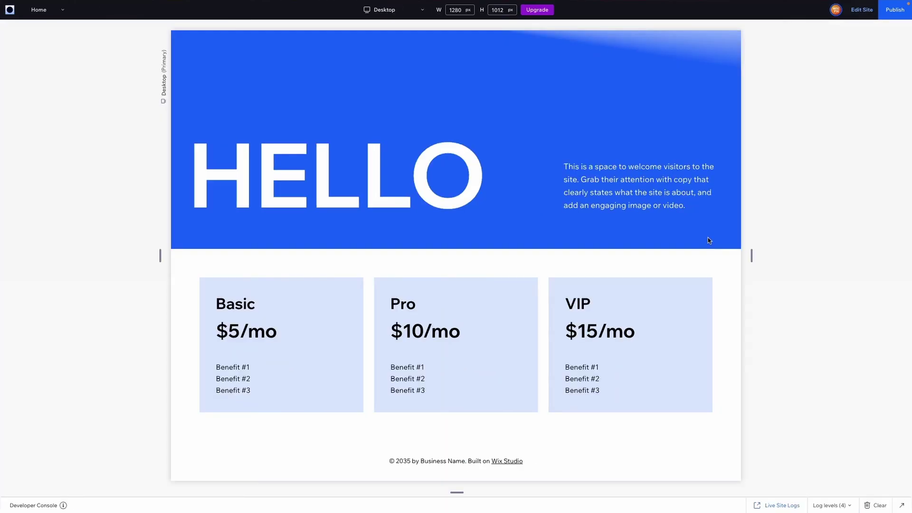
pyautogui.click(311, 323)
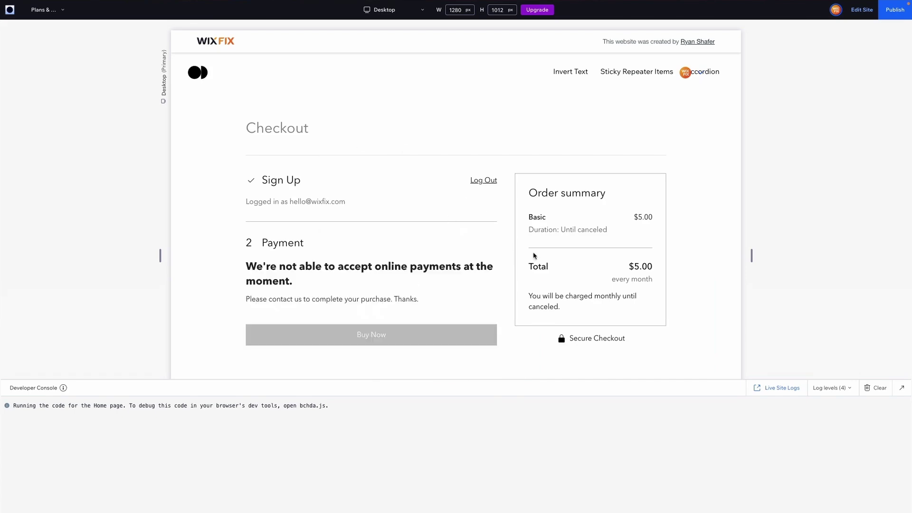